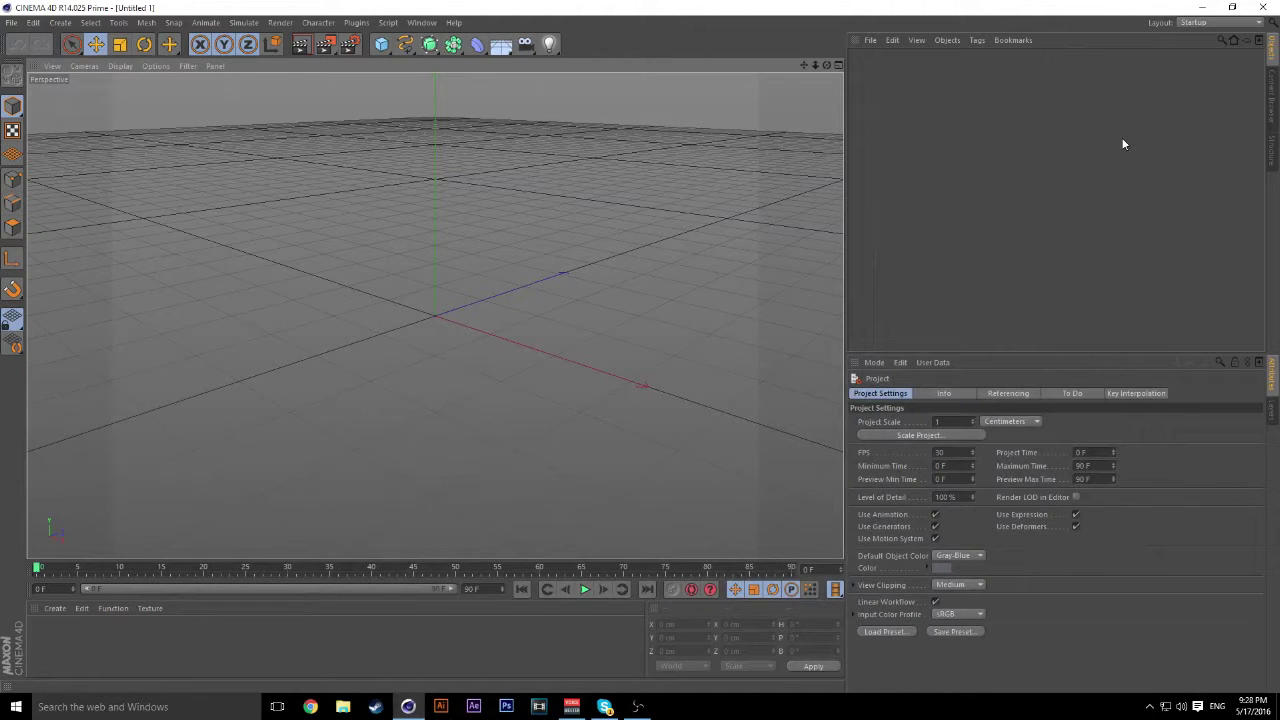
pyautogui.click(328, 23)
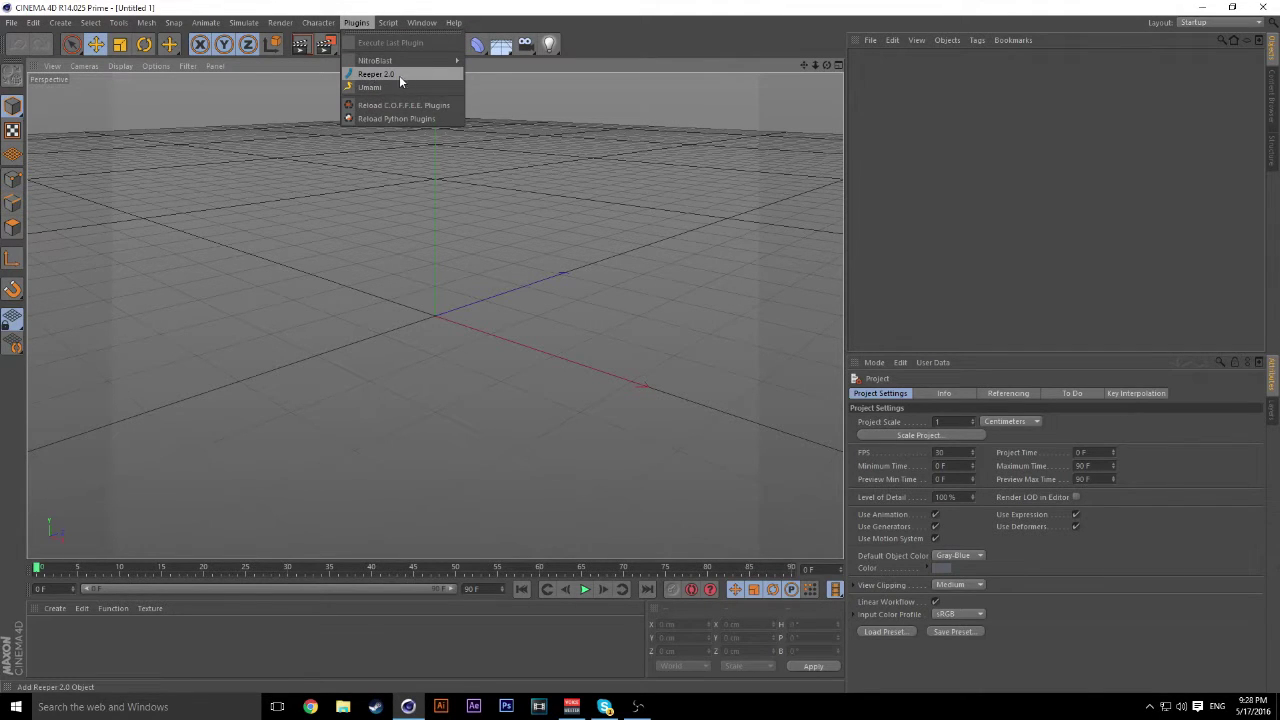
pyautogui.moveTo(113, 18)
pyautogui.click(33, 22)
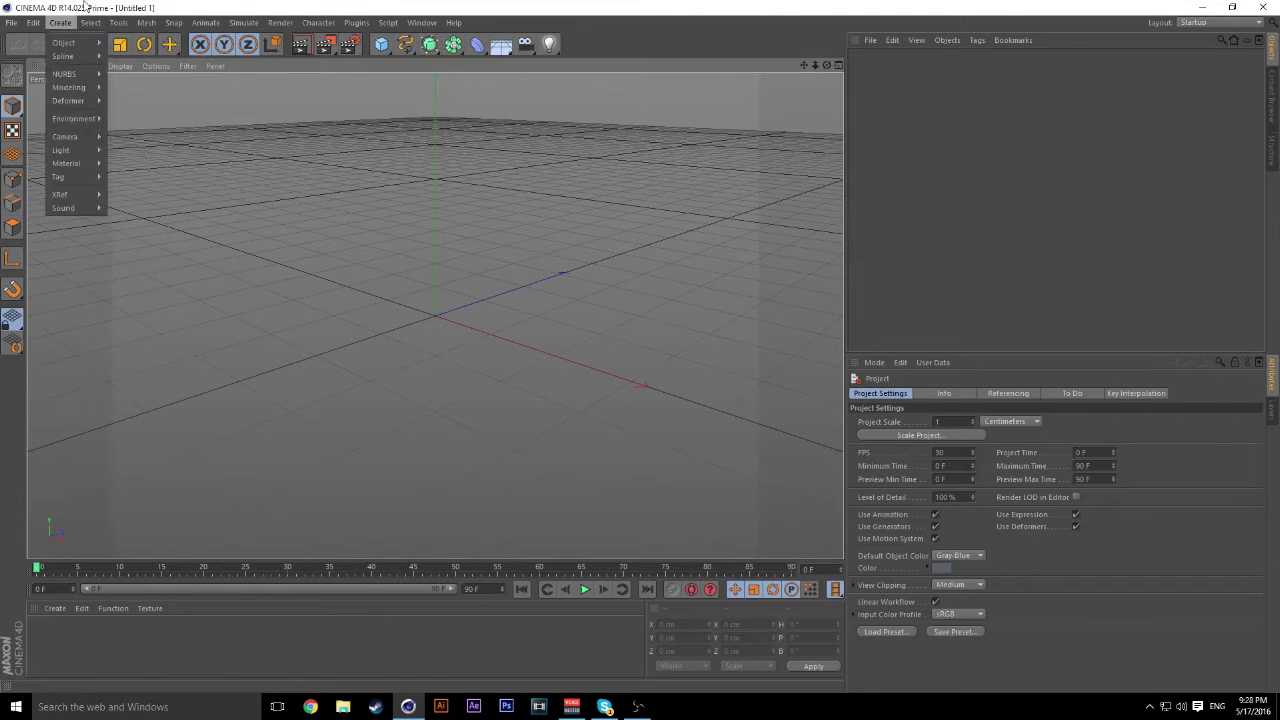
pyautogui.moveTo(205, 22)
pyautogui.click(467, 282)
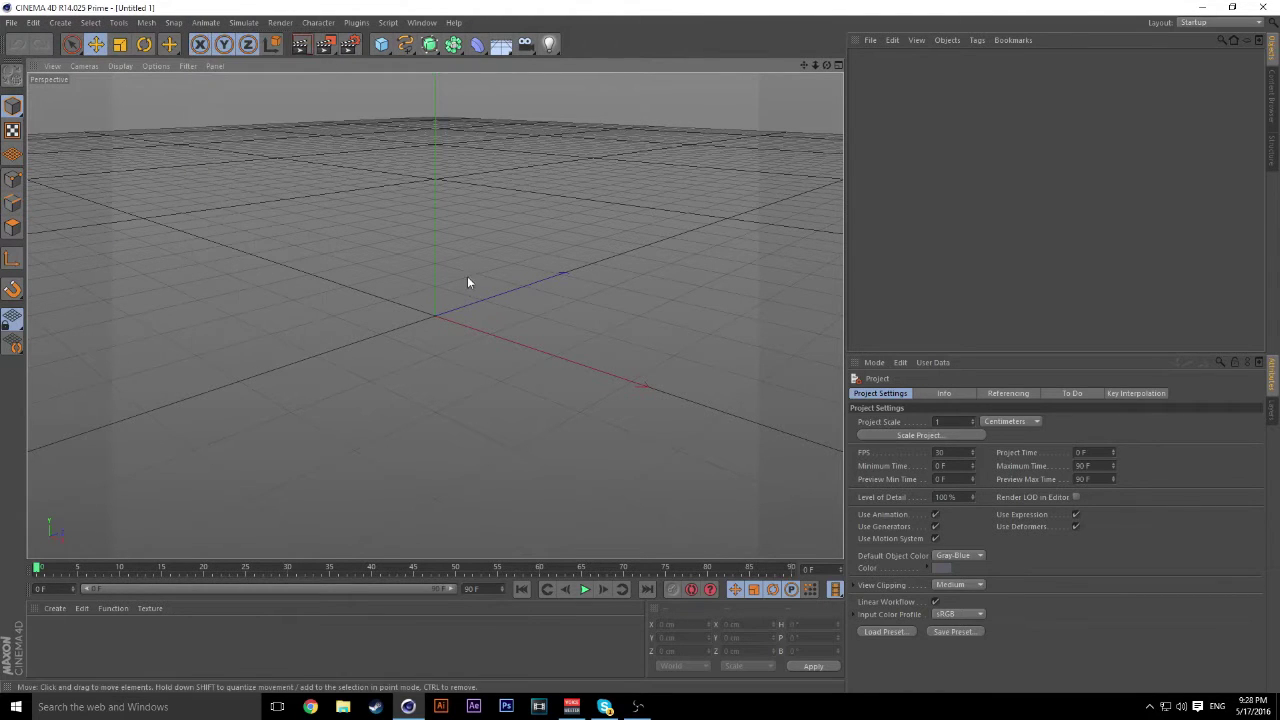
pyautogui.click(388, 22)
pyautogui.moveTo(358, 23)
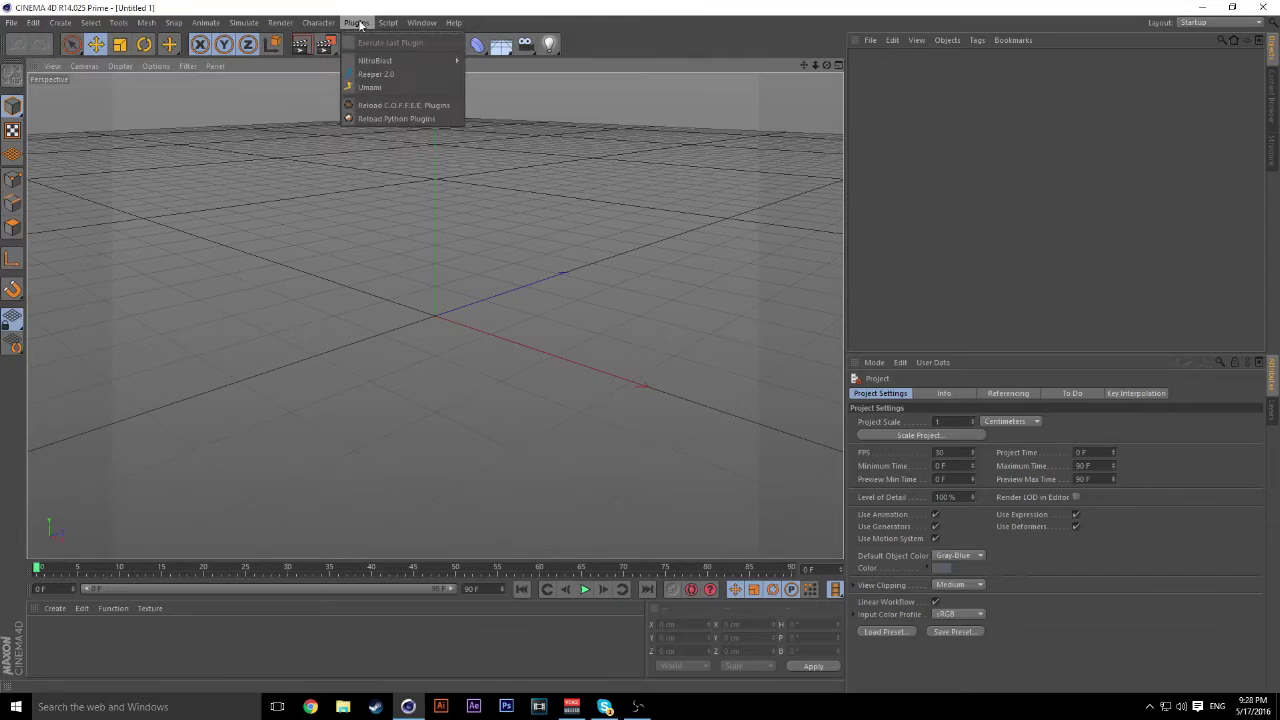
# - Open the project file logorender.c4d from the rush pubstomping folder
pyautogui.click(12, 26)
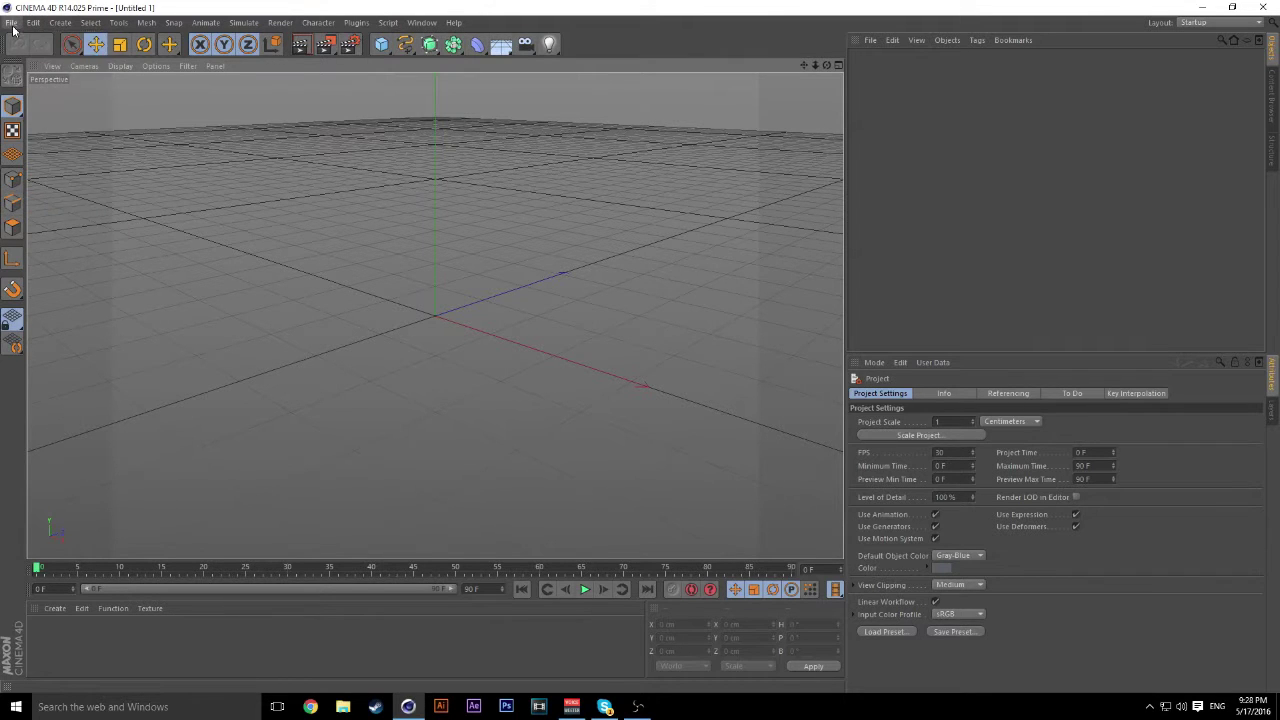
pyautogui.click(12, 22)
pyautogui.click(35, 55)
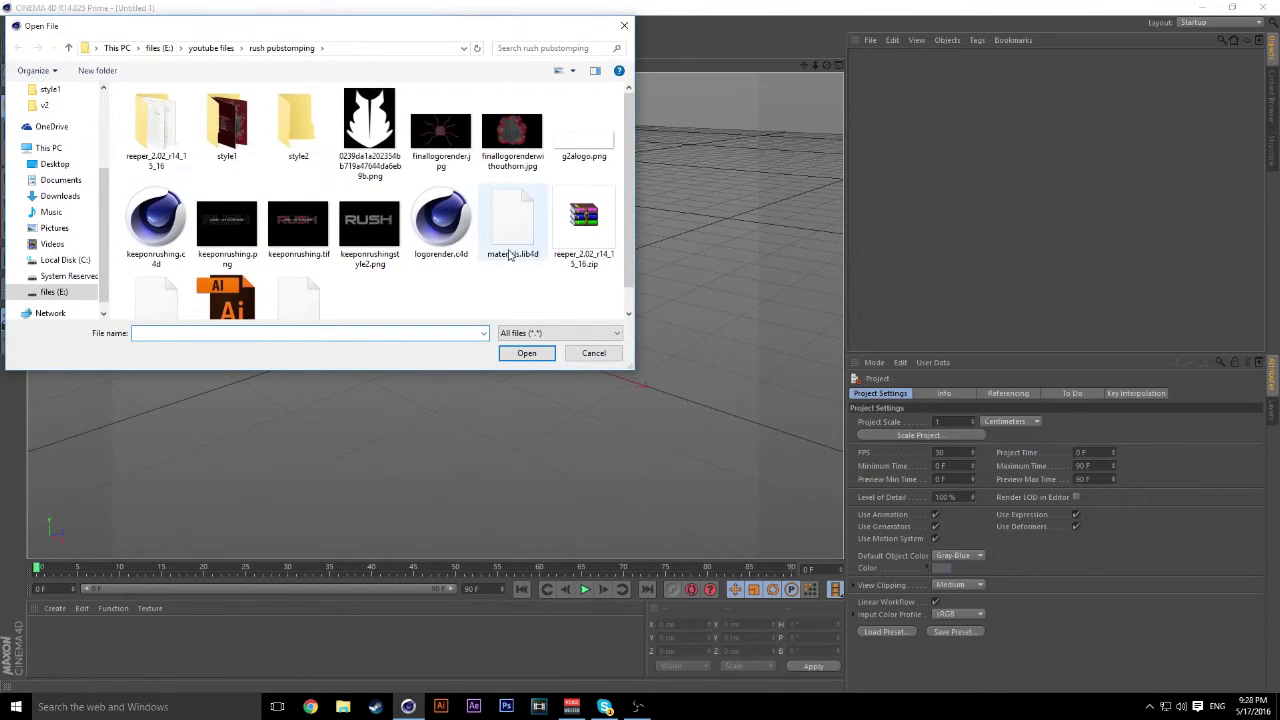
pyautogui.scroll(-1, 510, 255)
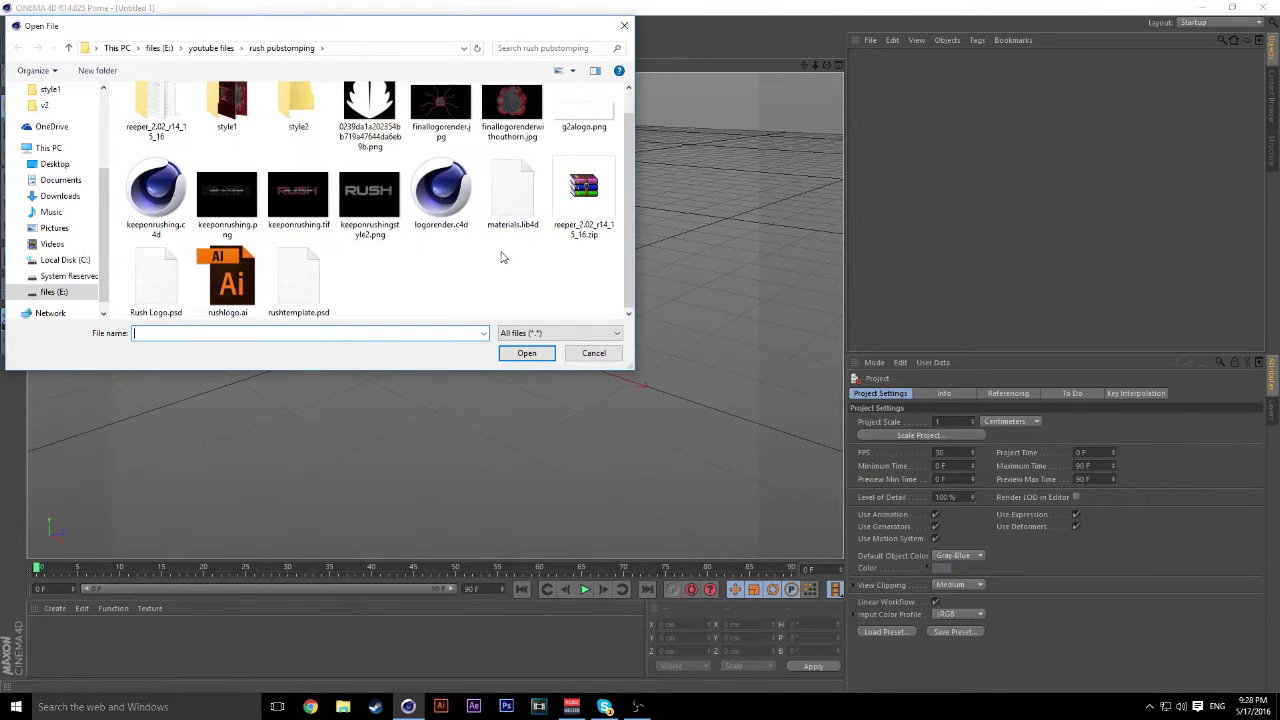
pyautogui.doubleClick(447, 214)
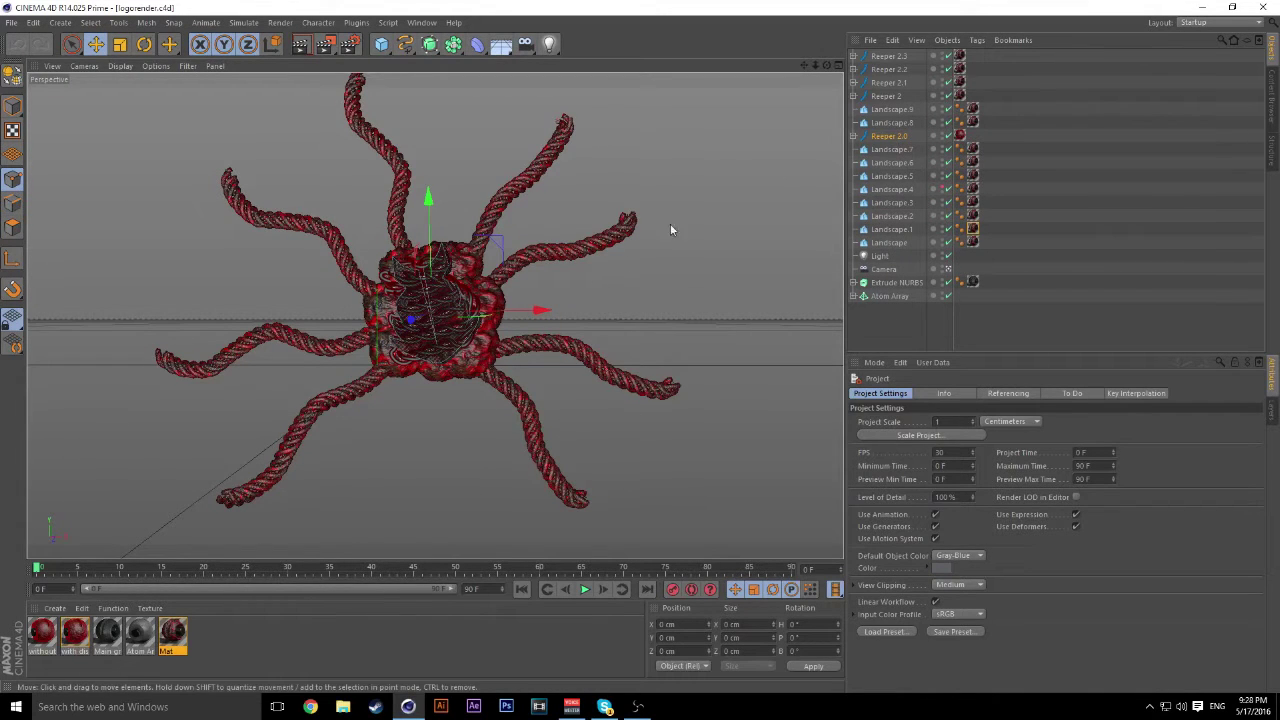
# - Examine the centre of the rope logo up close, disabling and re-enabling the Reeper 2.0 object to compare
pyautogui.scroll(3, 529, 291)
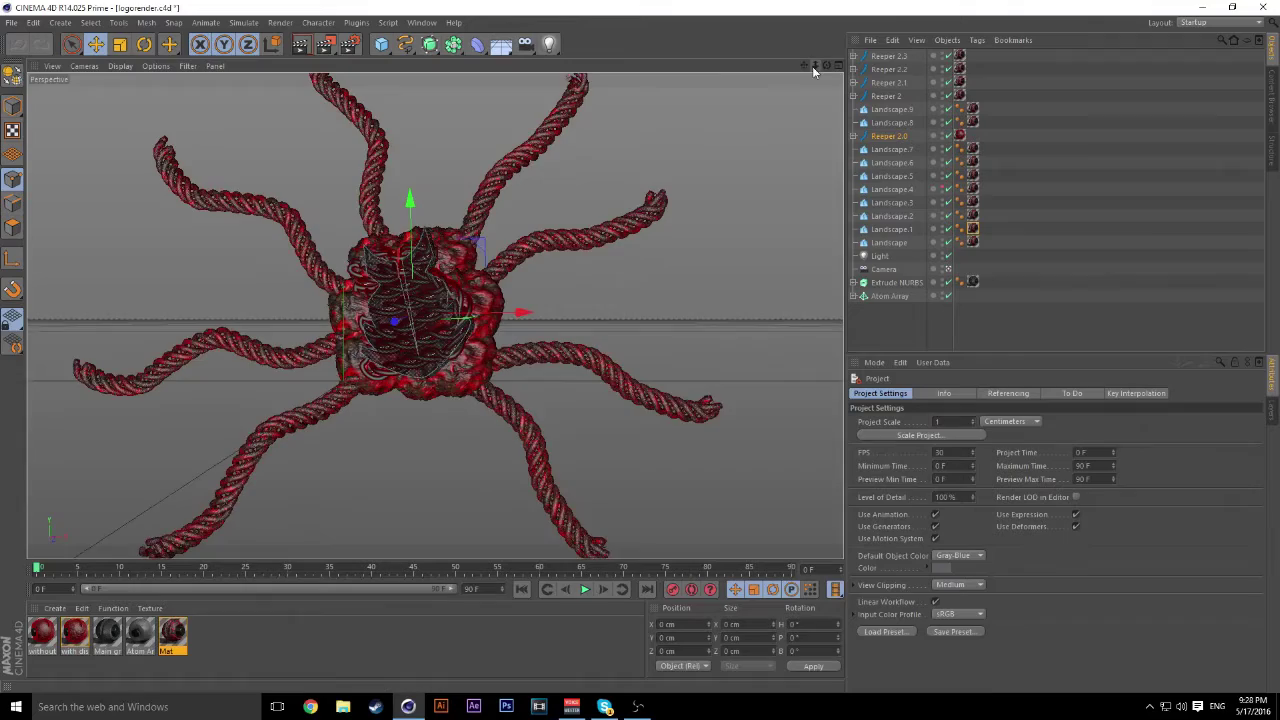
pyautogui.moveTo(815, 65); pyautogui.dragTo(935, 65)
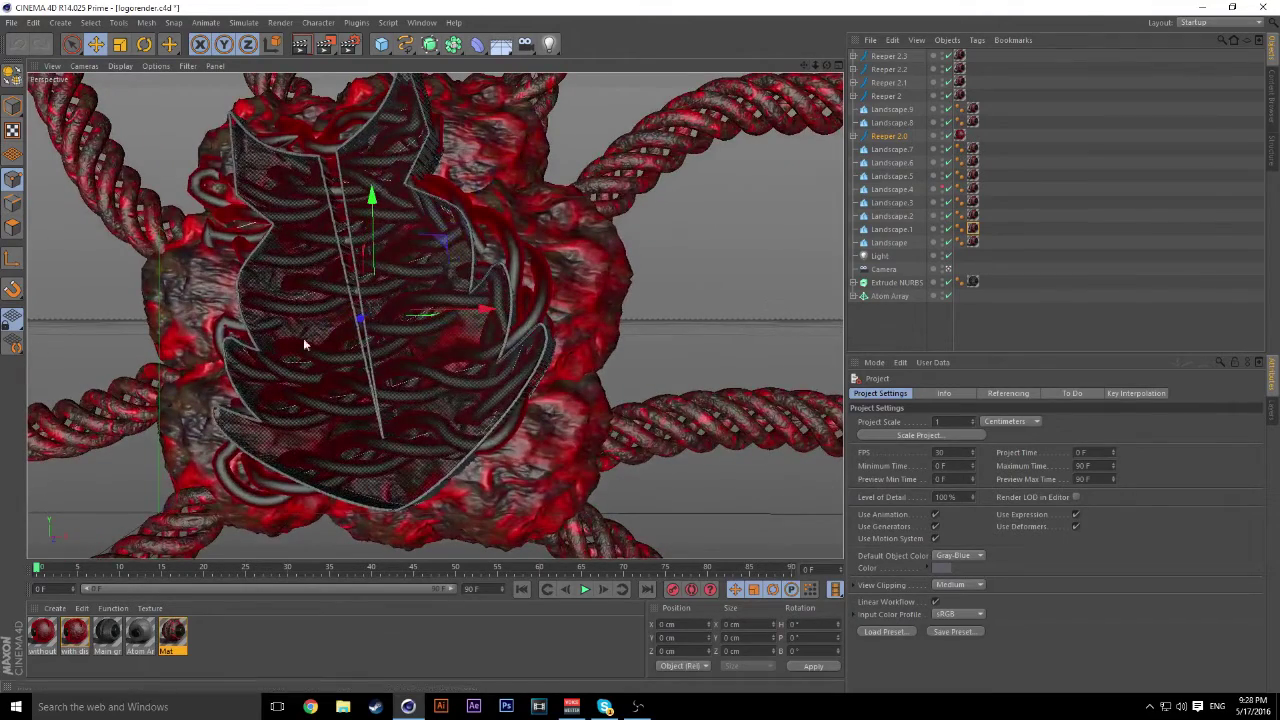
pyautogui.moveTo(815, 65); pyautogui.dragTo(764, 65)
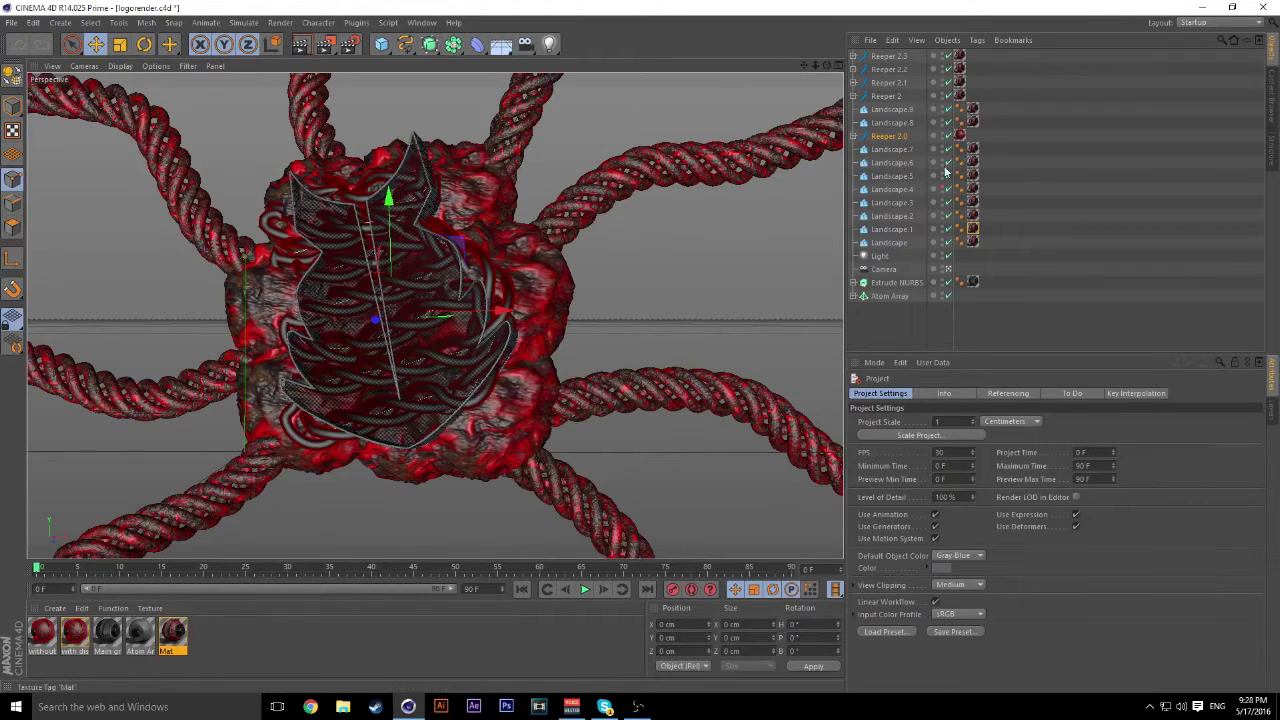
pyautogui.click(948, 136)
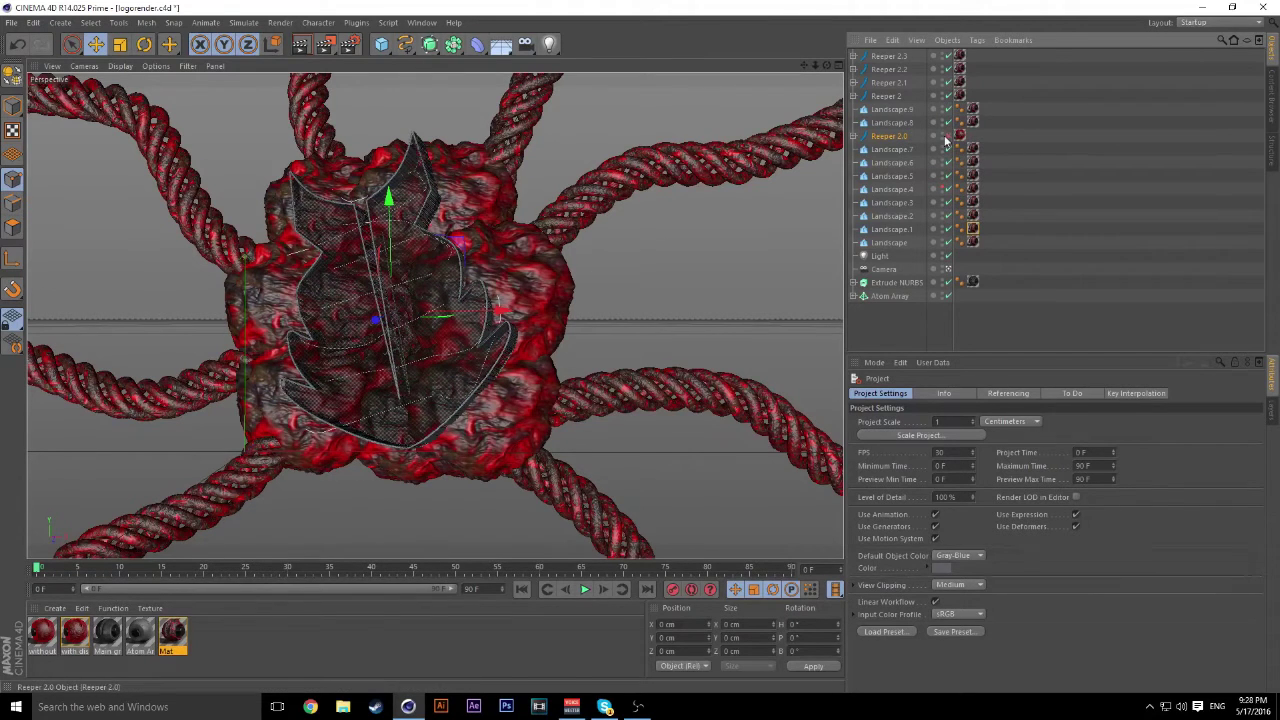
pyautogui.click(947, 136)
pyautogui.scroll(-4, 763, 93)
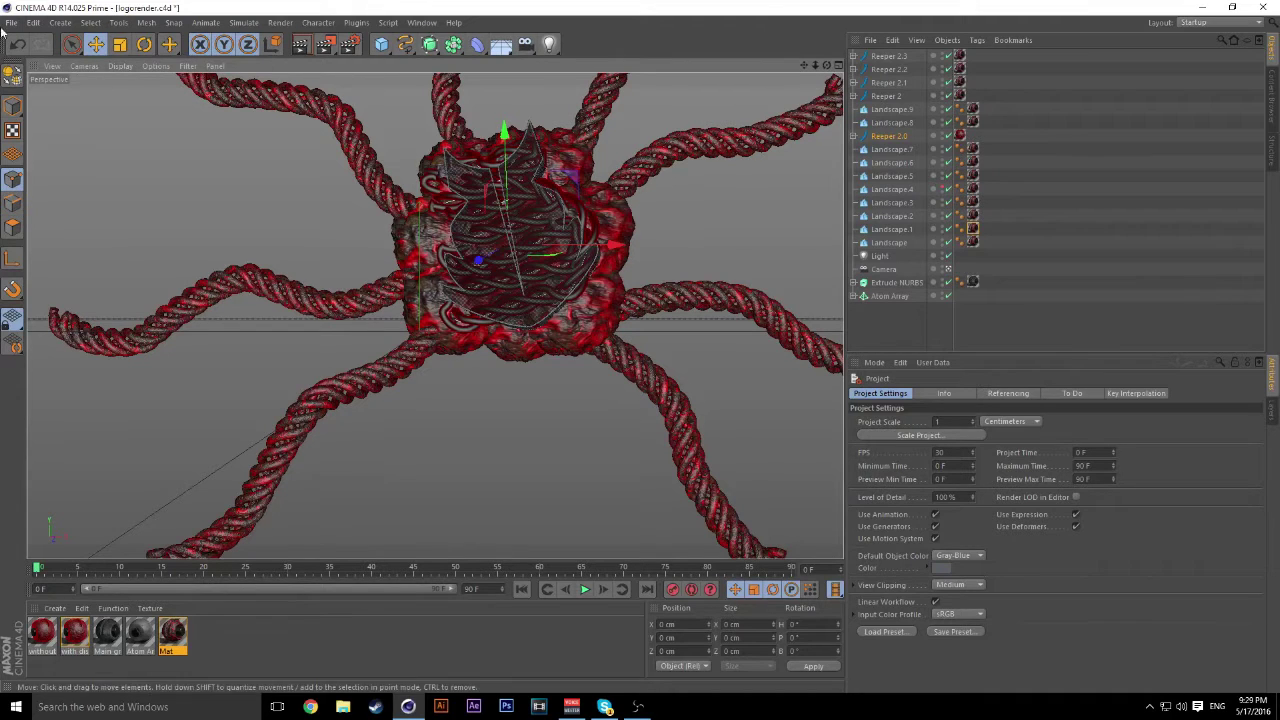
# - Open the project file keeponrushing.c4d from the rush pubstomping folder
pyautogui.click(33, 22)
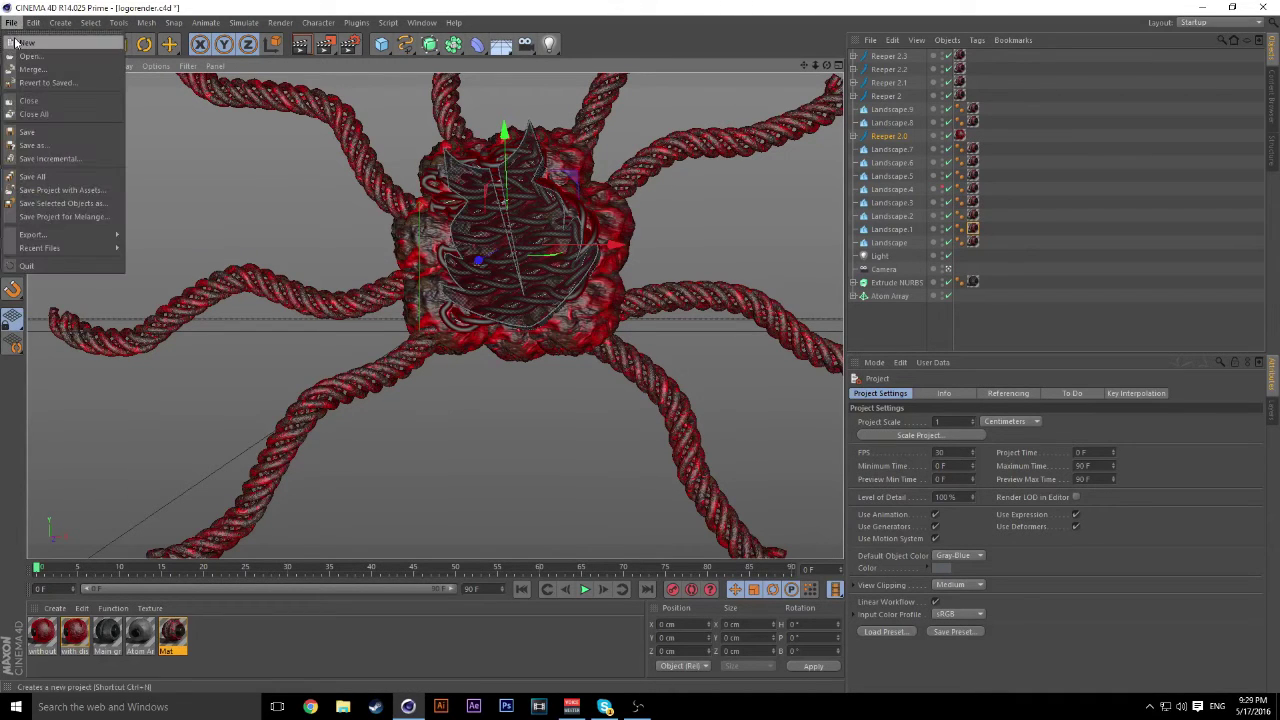
pyautogui.click(50, 55)
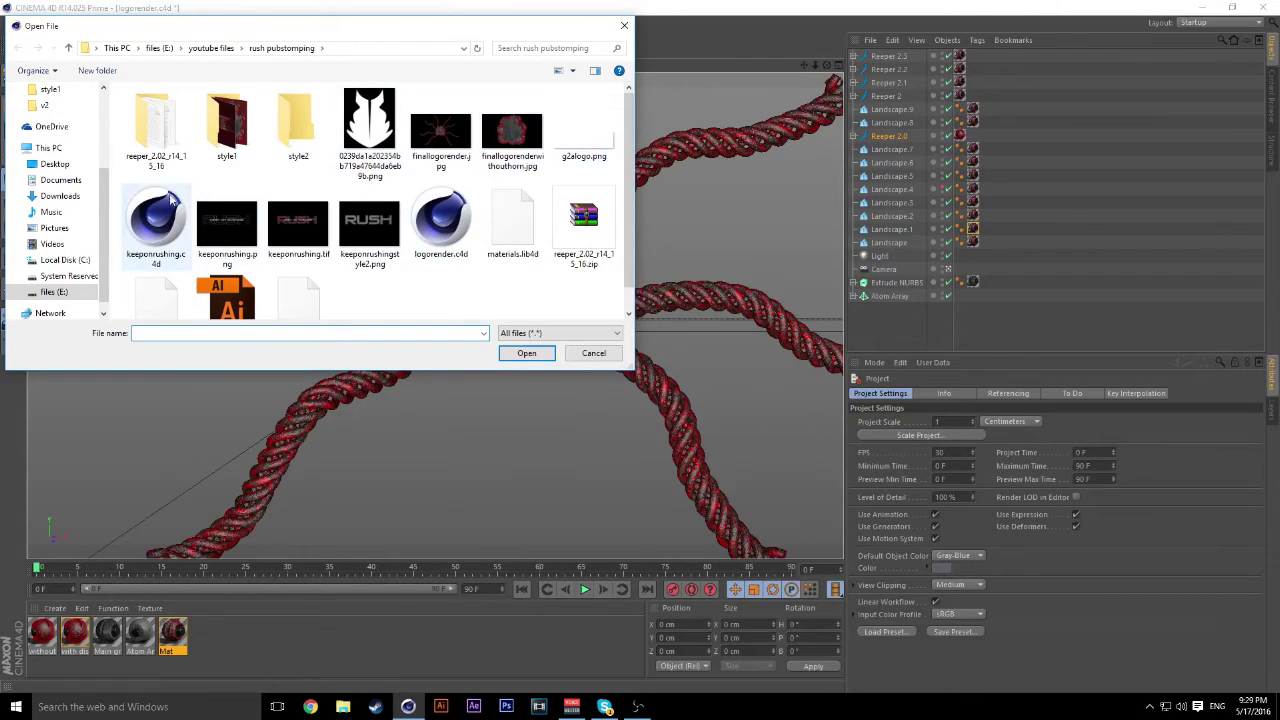
pyautogui.doubleClick(155, 225)
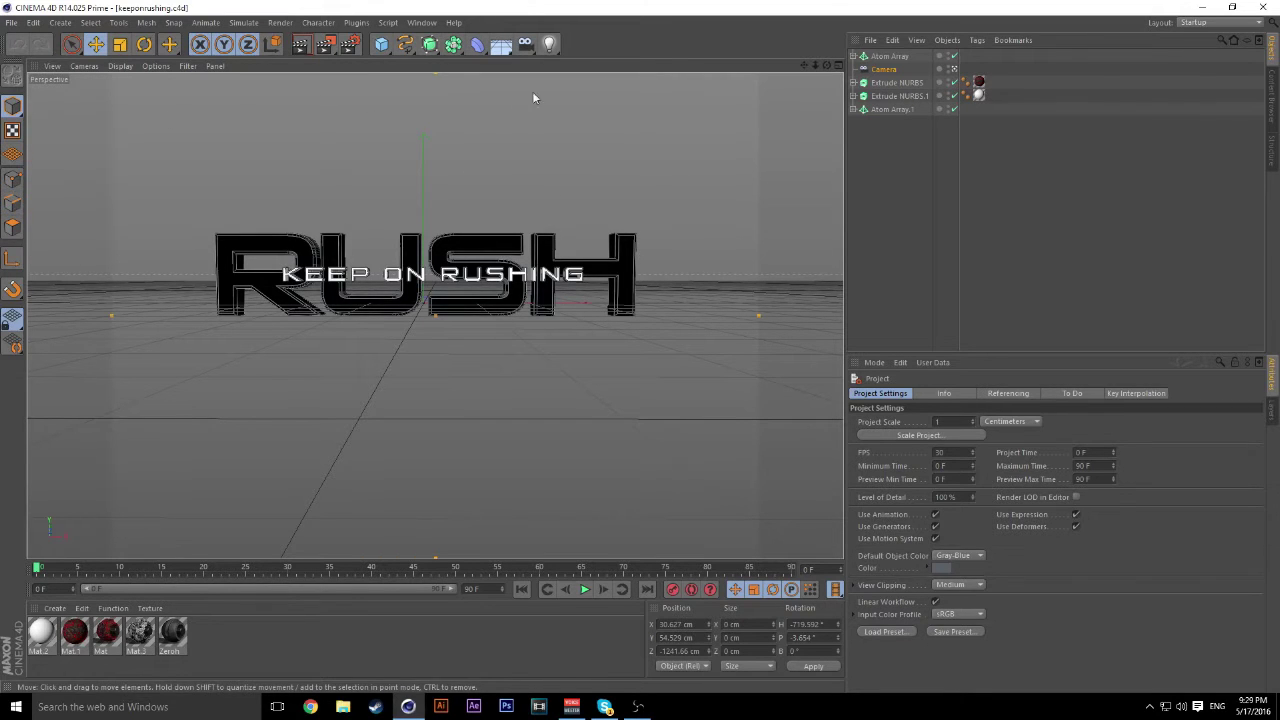
# - Show the Front view at full size and activate the Freehand spline tool
pyautogui.middleClick(669, 174)
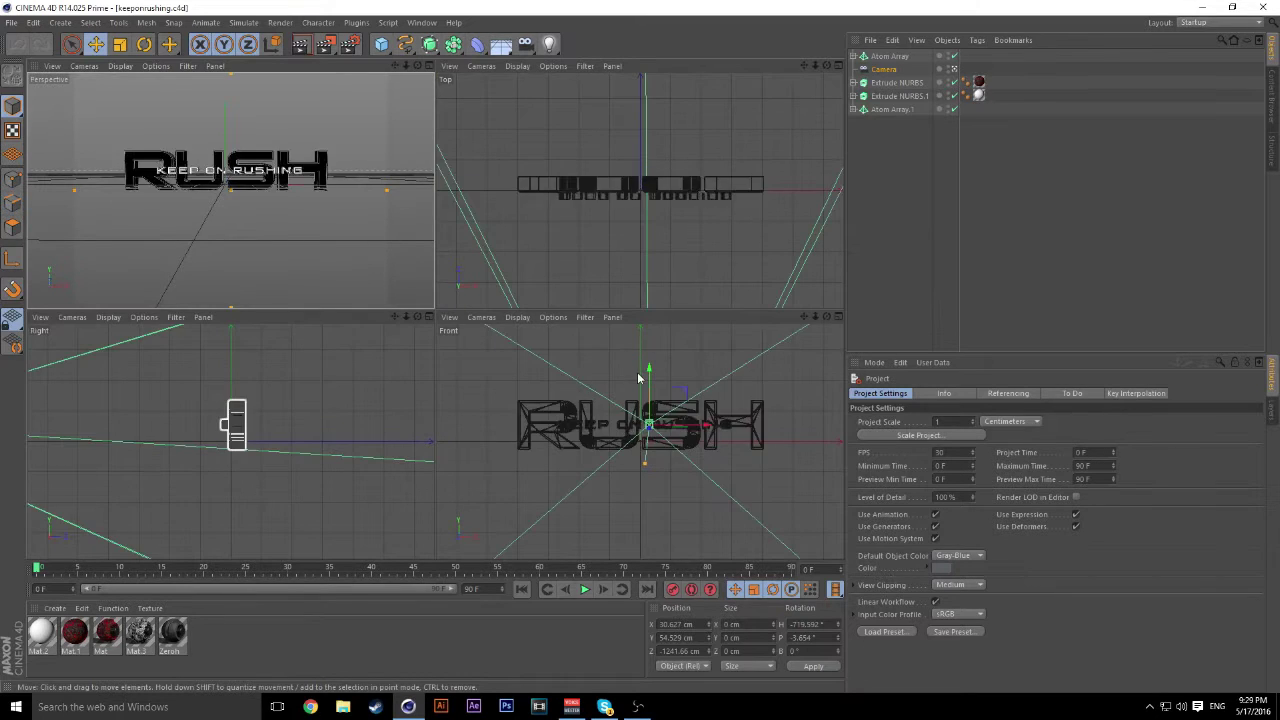
pyautogui.middleClick(676, 535)
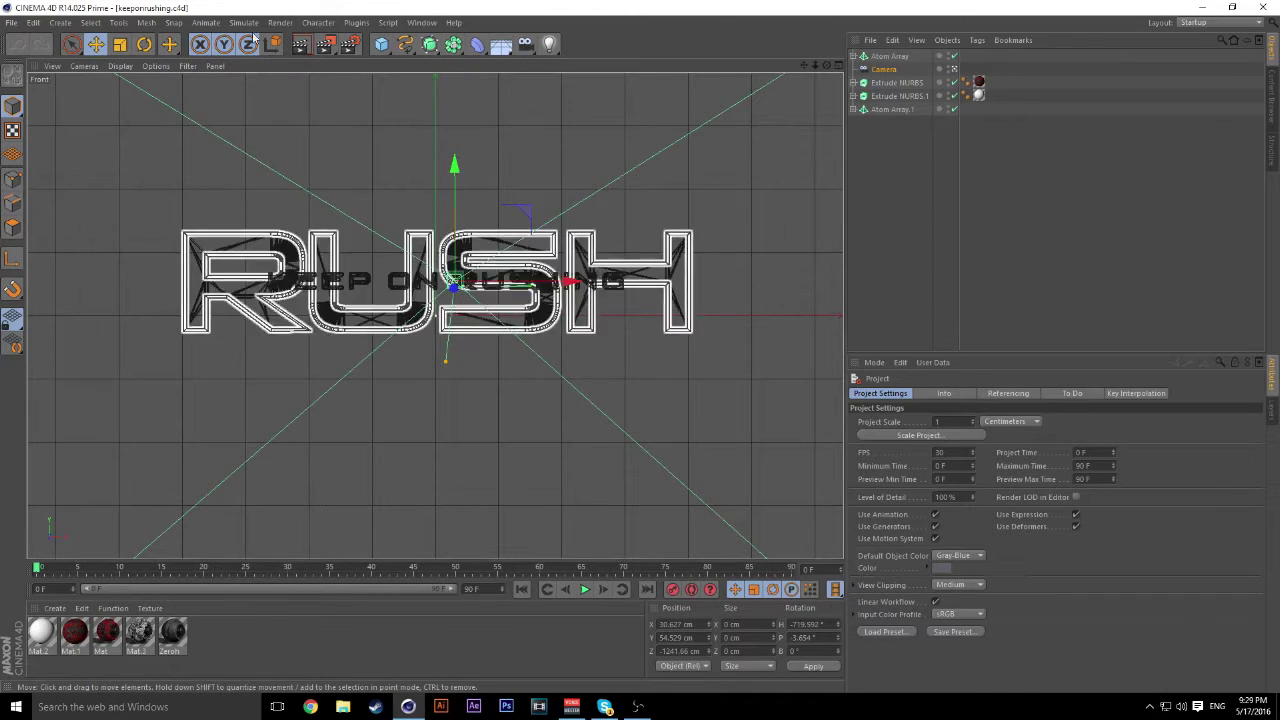
pyautogui.click(405, 48)
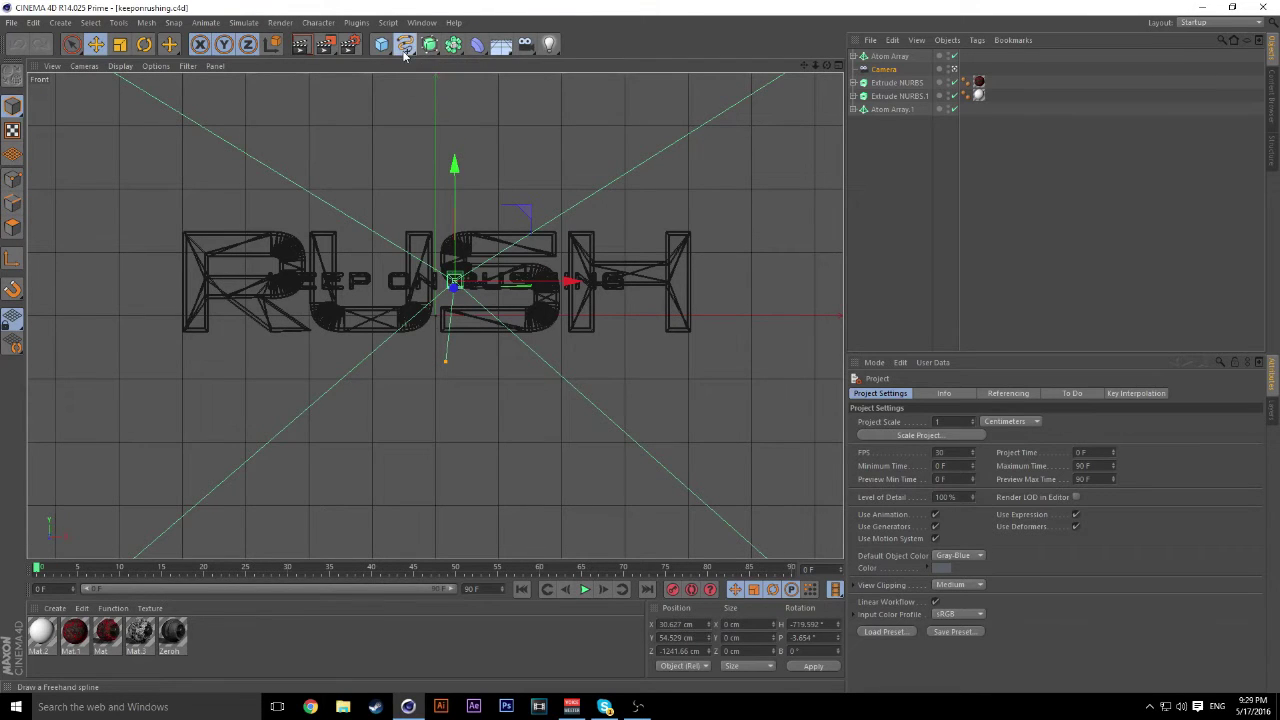
pyautogui.click(424, 61)
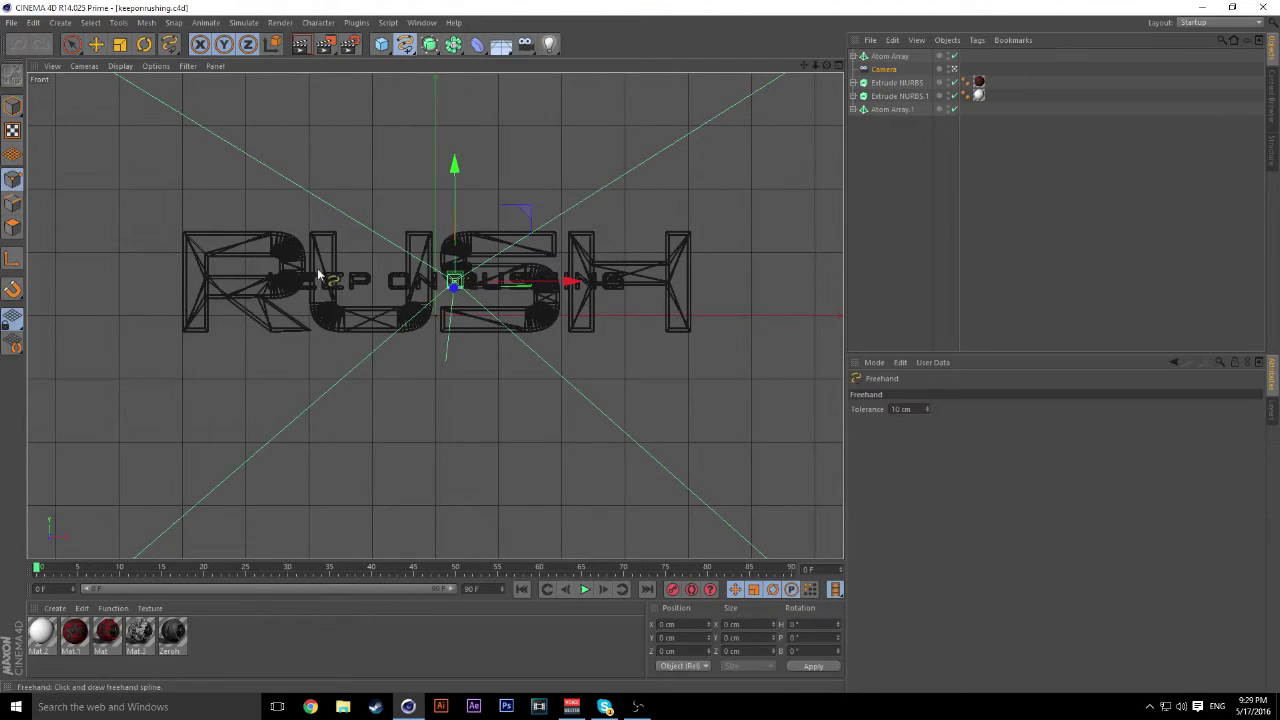
pyautogui.click(408, 48)
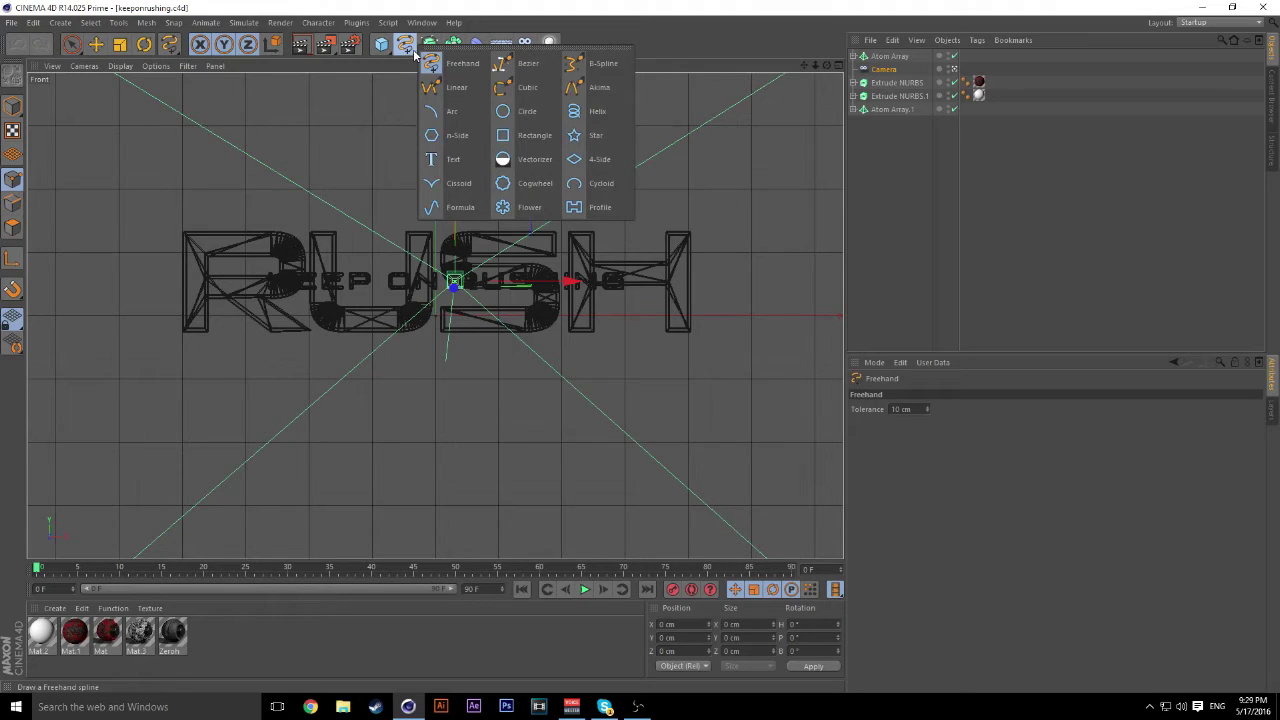
pyautogui.click(416, 54)
pyautogui.click(408, 47)
pyautogui.click(452, 68)
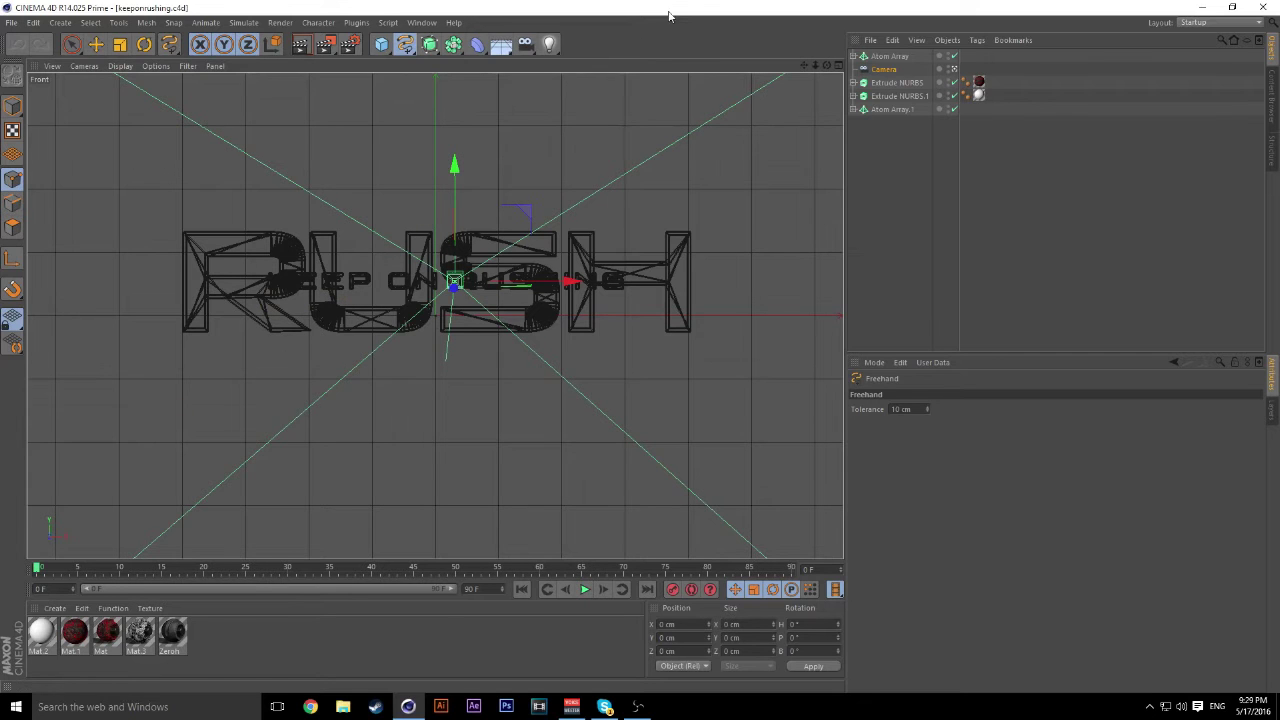
# - Try two freehand splines rising diagonally across the RUSH lettering in the Front view, undoing each one
pyautogui.moveTo(272, 330); pyautogui.dragTo(670, 117)
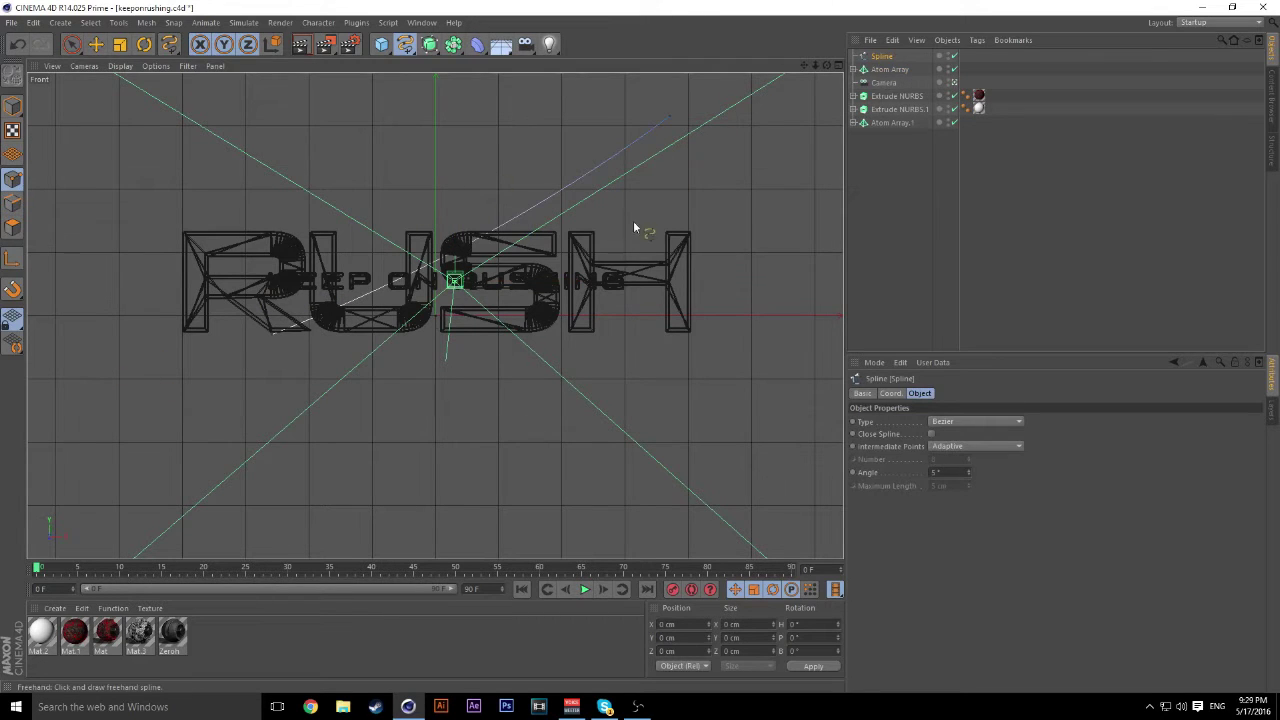
pyautogui.hotkey('ctrl', 'z')
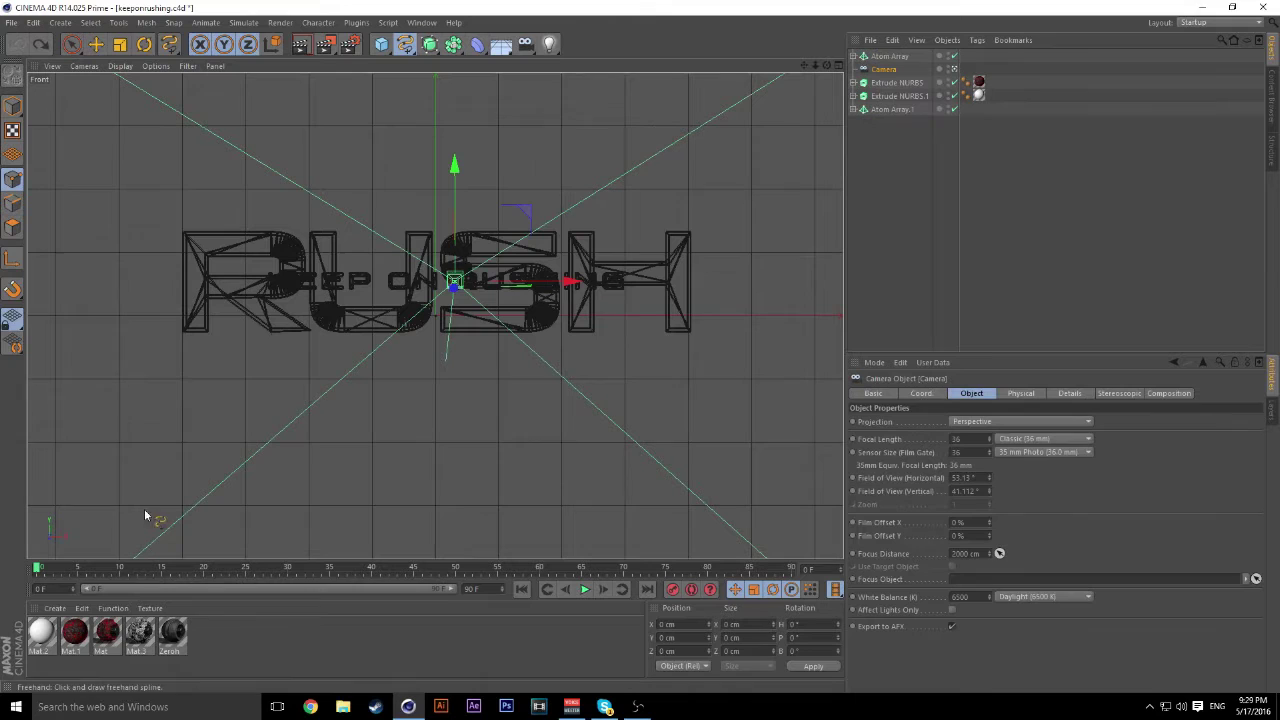
pyautogui.moveTo(40, 456)
pyautogui.mouseDown()
pyautogui.moveTo(120, 432)
pyautogui.moveTo(312, 200)
pyautogui.moveTo(733, 140)
pyautogui.mouseUp()
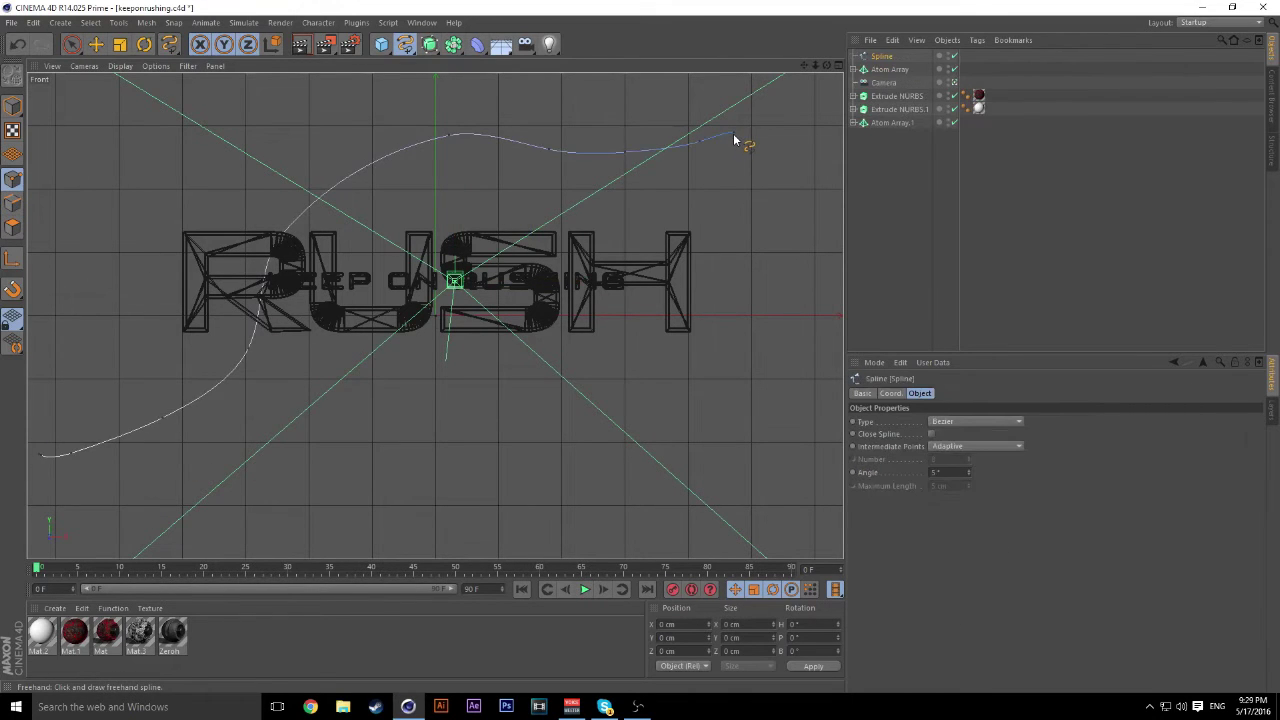
pyautogui.hotkey('ctrl', 'z')
# - Draw a wavy freehand spline across the RUSH lettering, rising from its lower left to beyond its upper right
pyautogui.moveTo(40, 432)
pyautogui.mouseDown()
pyautogui.moveTo(300, 351)
pyautogui.moveTo(468, 252)
pyautogui.moveTo(678, 192)
pyautogui.moveTo(771, 115)
pyautogui.mouseUp()
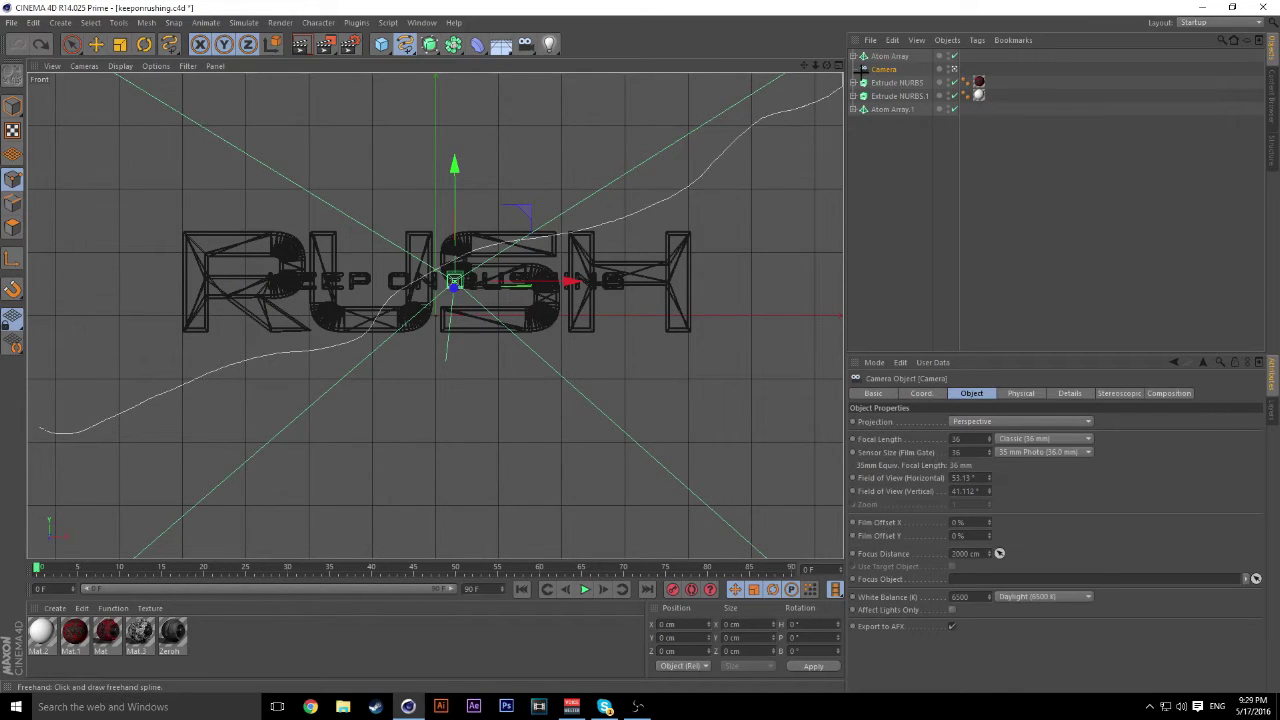
pyautogui.moveTo(840, 88); pyautogui.dragTo(842, 87)
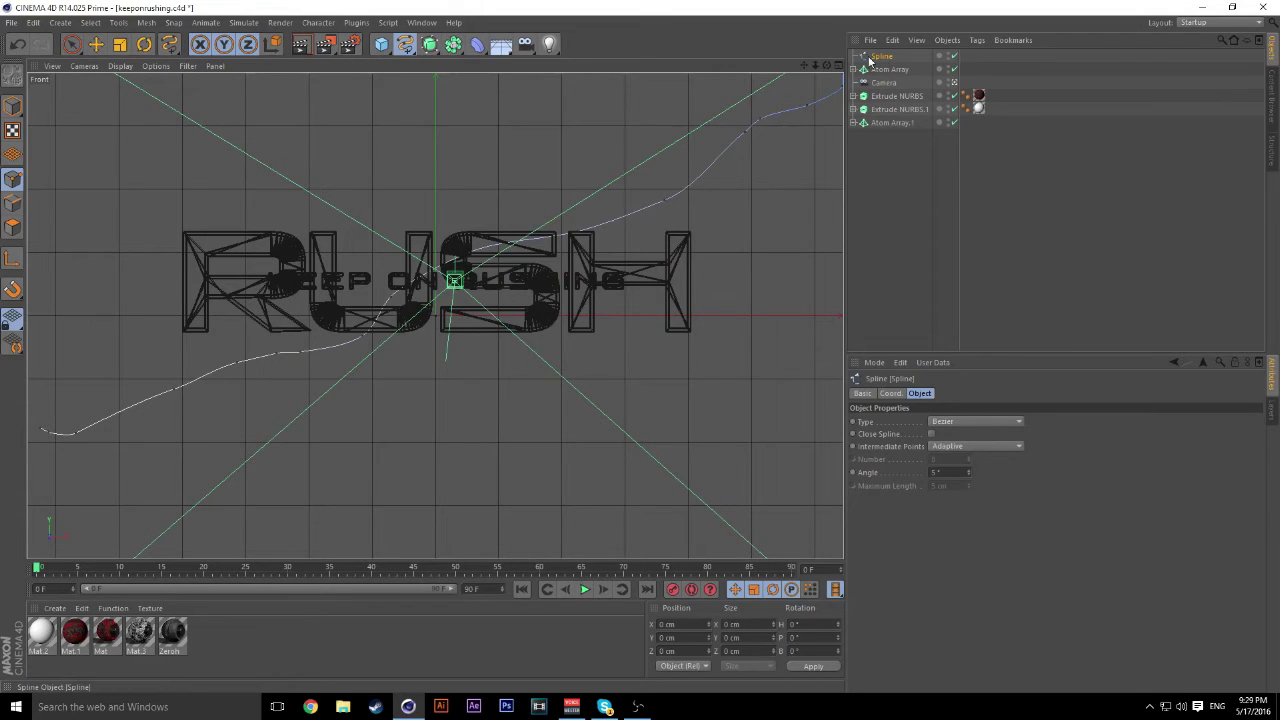
# - Add a Reeper 2.0 object and make the freehand spline its child
pyautogui.click(386, 22)
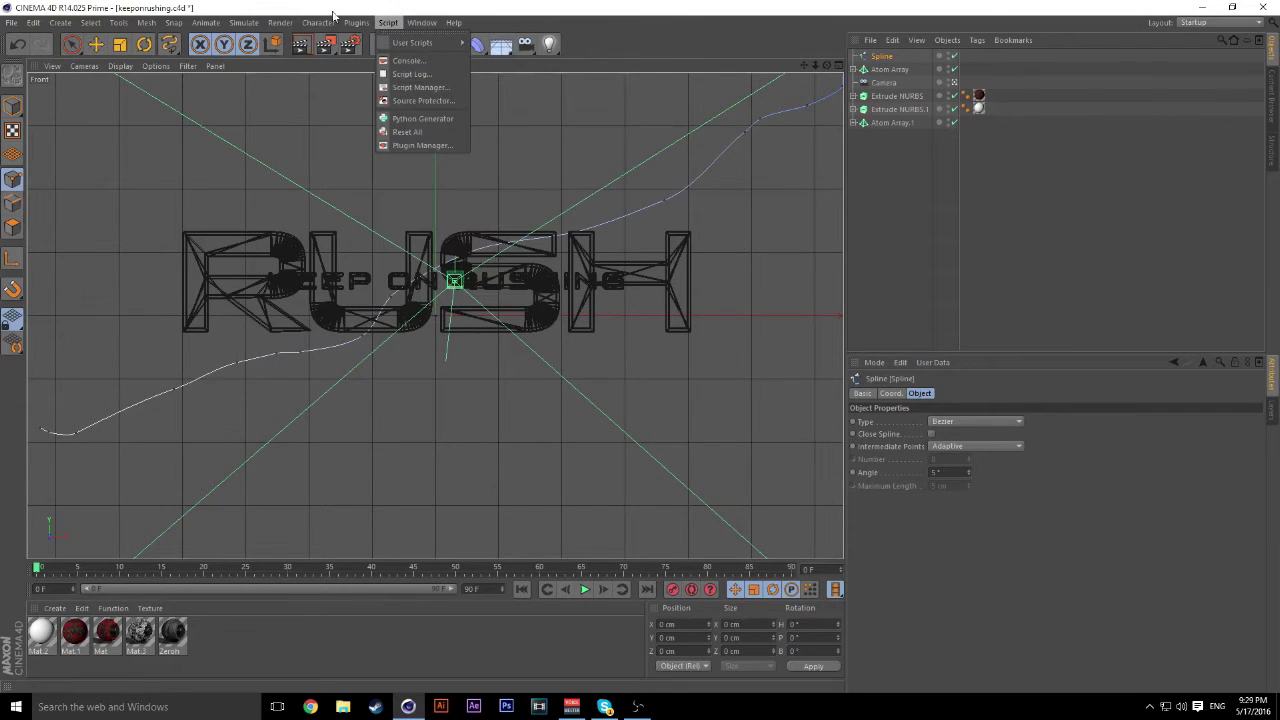
pyautogui.click(372, 72)
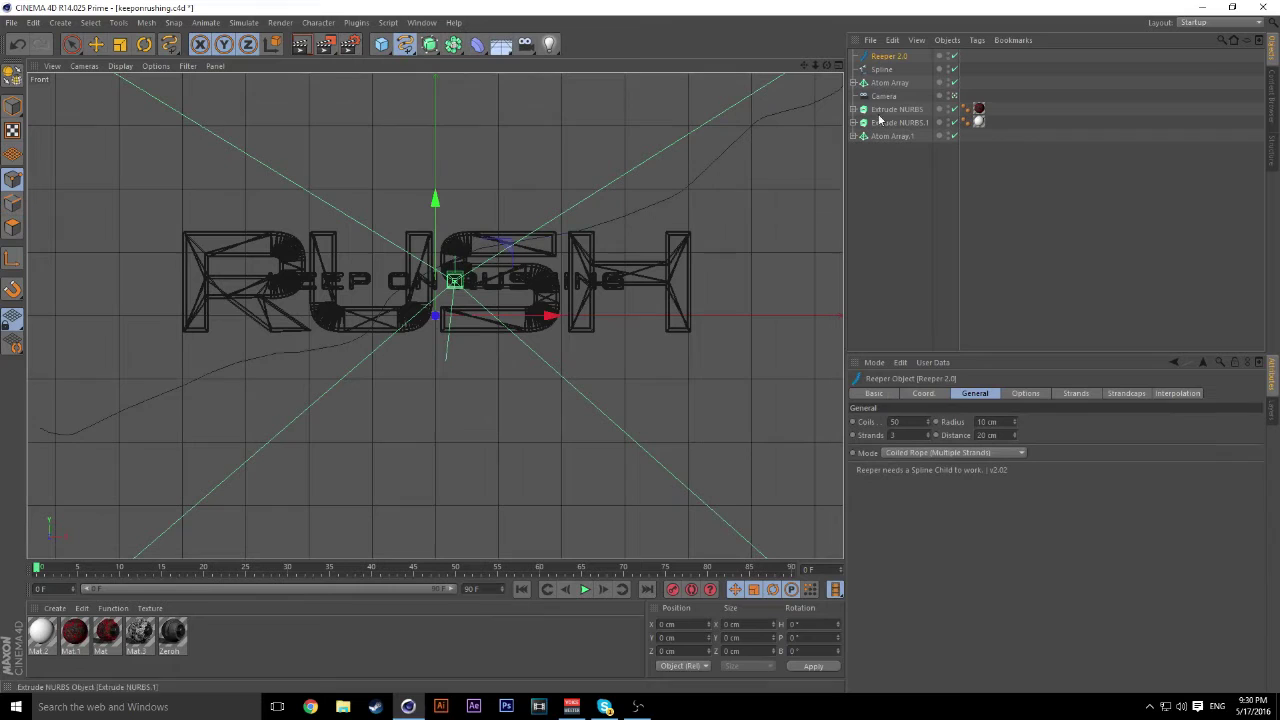
pyautogui.click(881, 70)
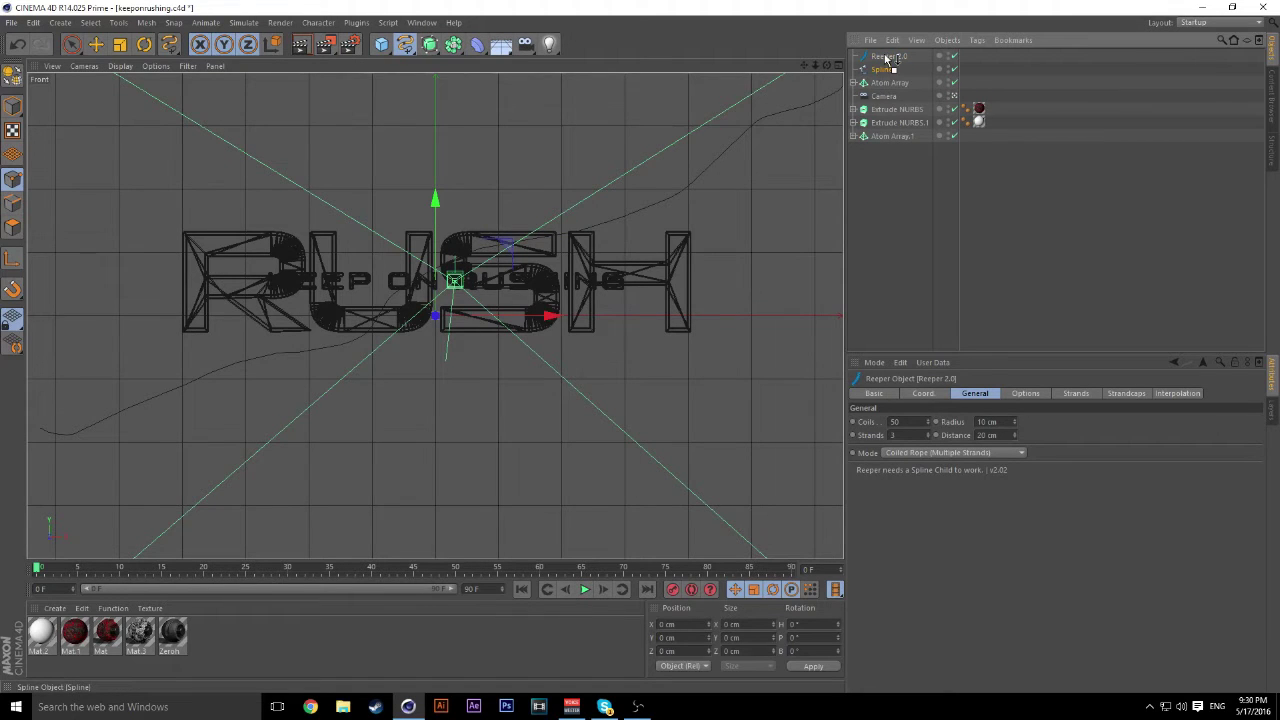
pyautogui.moveTo(885, 59); pyautogui.dragTo(887, 60)
pyautogui.click(853, 56)
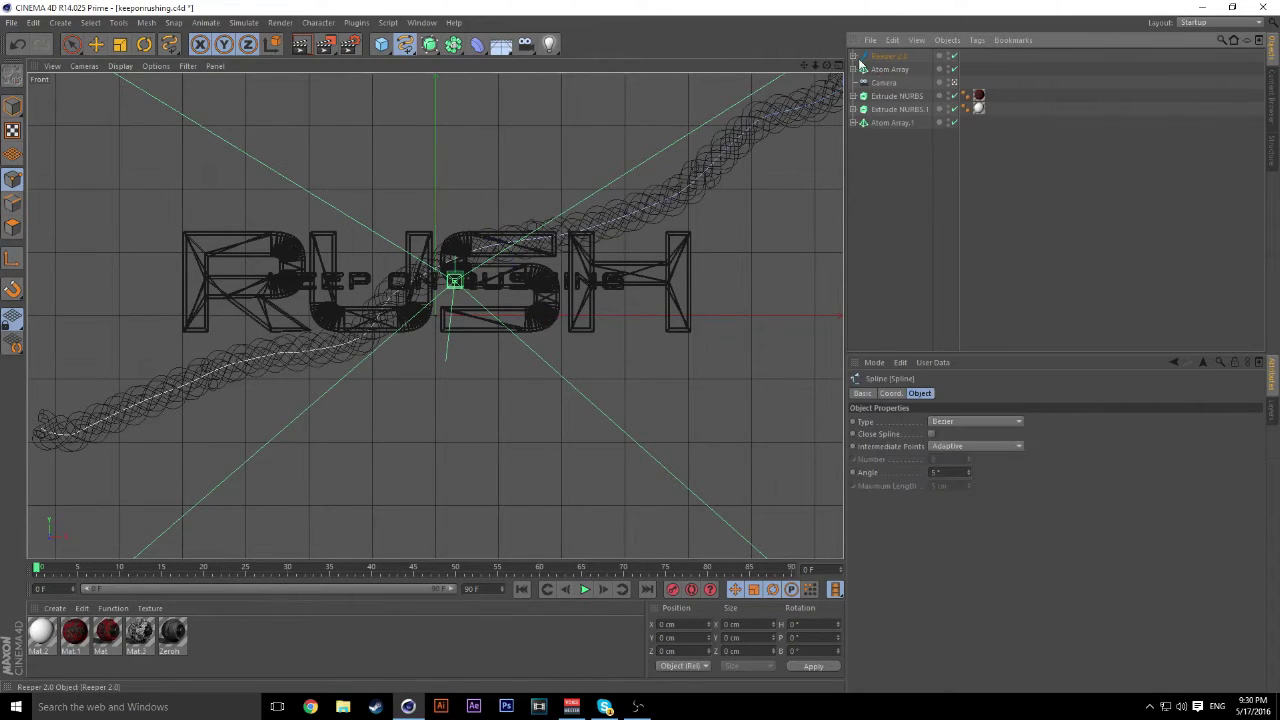
pyautogui.click(923, 76)
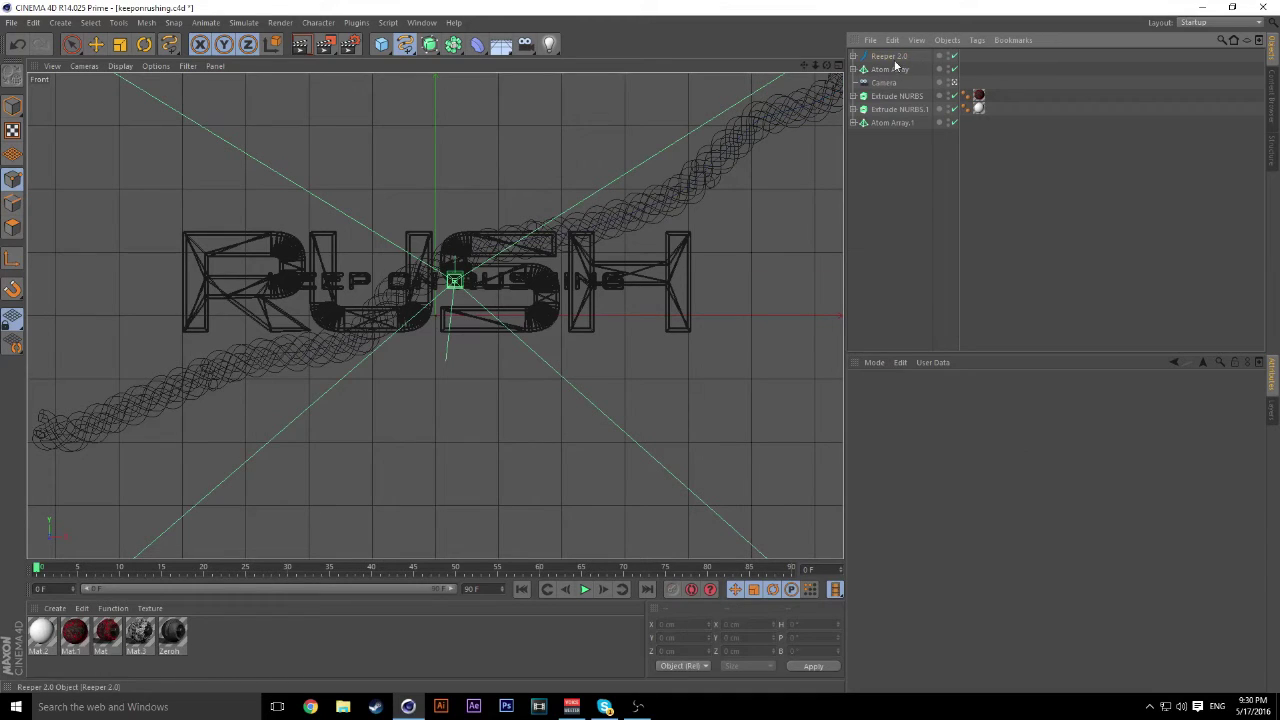
# - Set the Reeper 2.0 object's strands to 2 and show the rope in the Perspective view
pyautogui.click(888, 56)
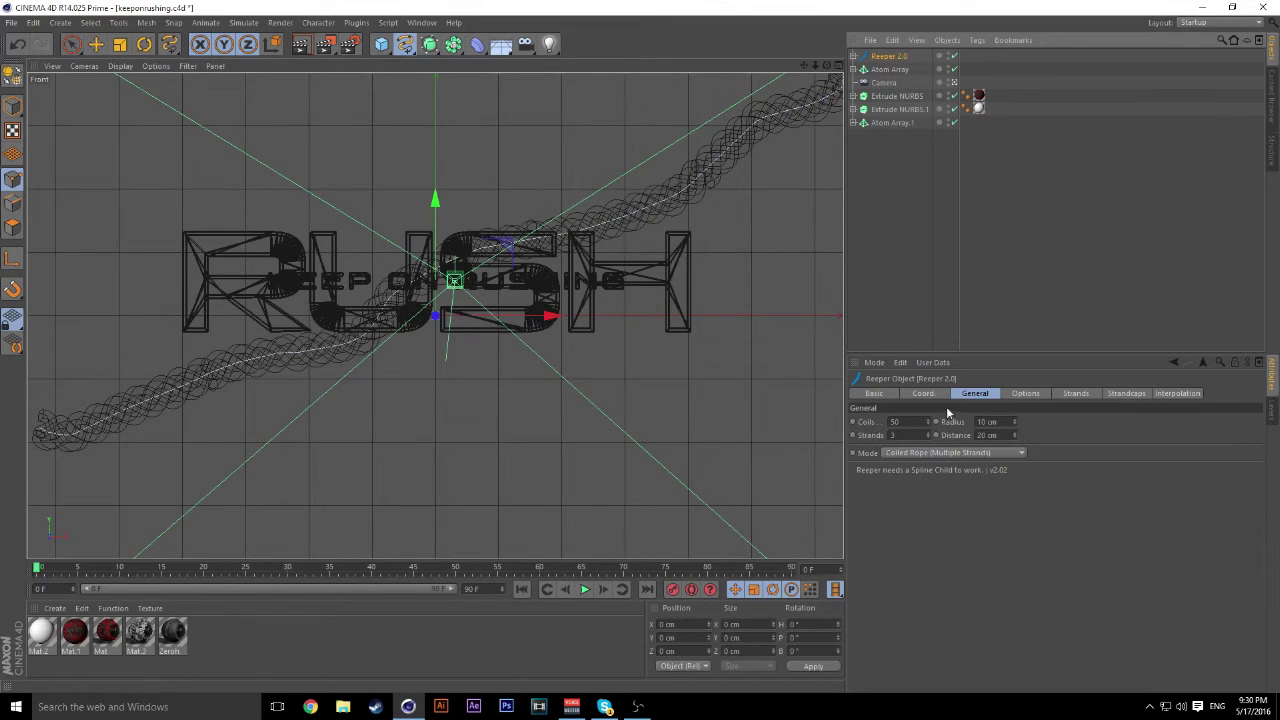
pyautogui.click(930, 439)
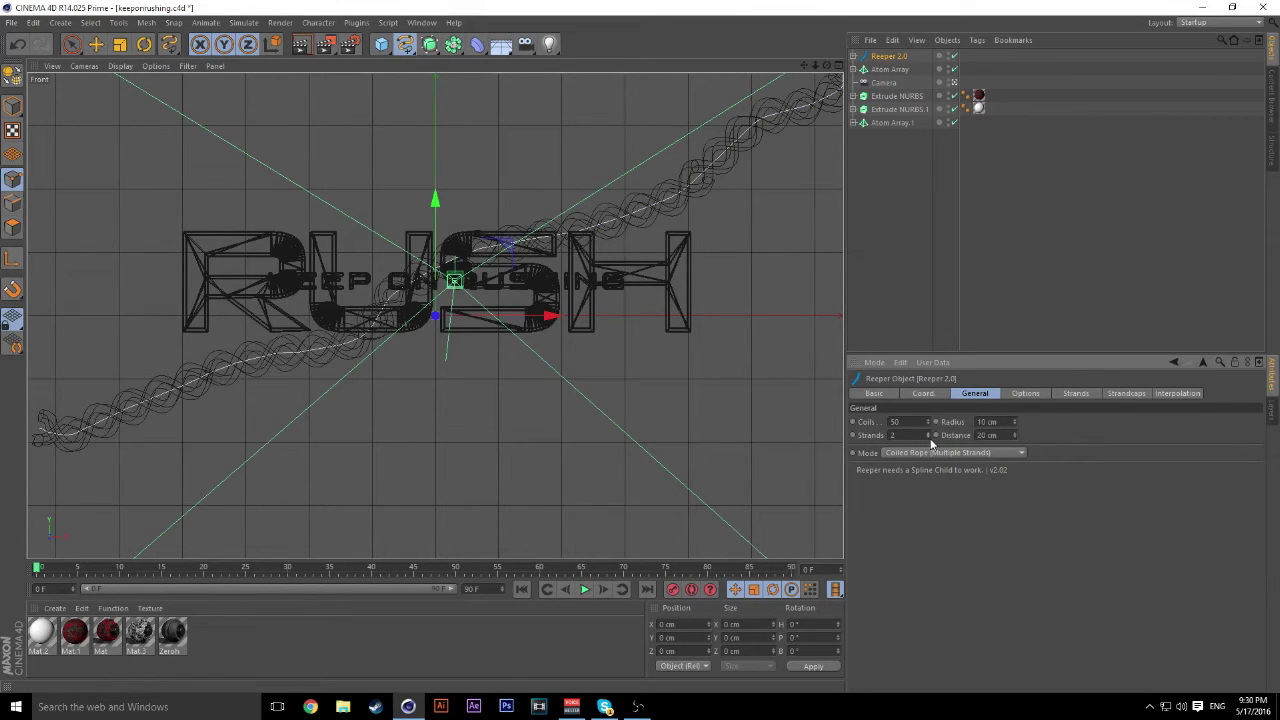
pyautogui.middleClick(486, 190)
pyautogui.middleClick(226, 196)
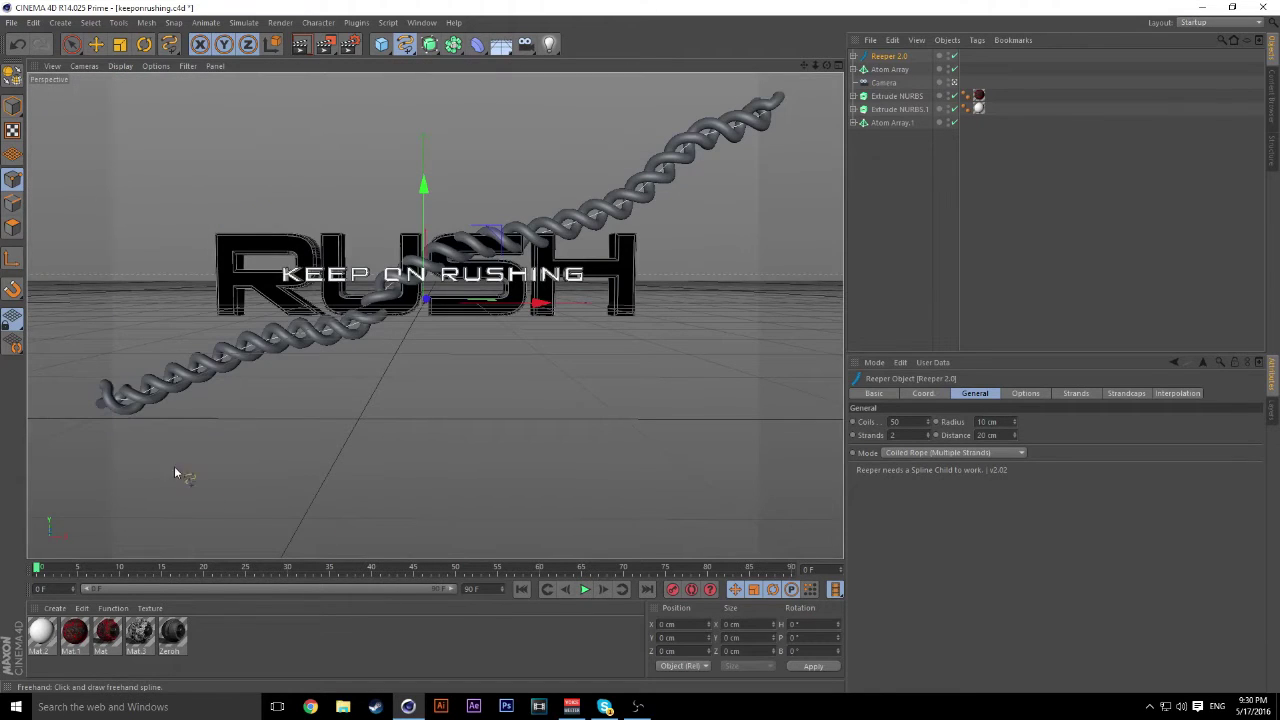
# - Set the Reeper 2.0 rope's radius to 5 cm, strands to 4 and distance to 22 cm
pyautogui.moveTo(1014, 423); pyautogui.dragTo(1014, 423)
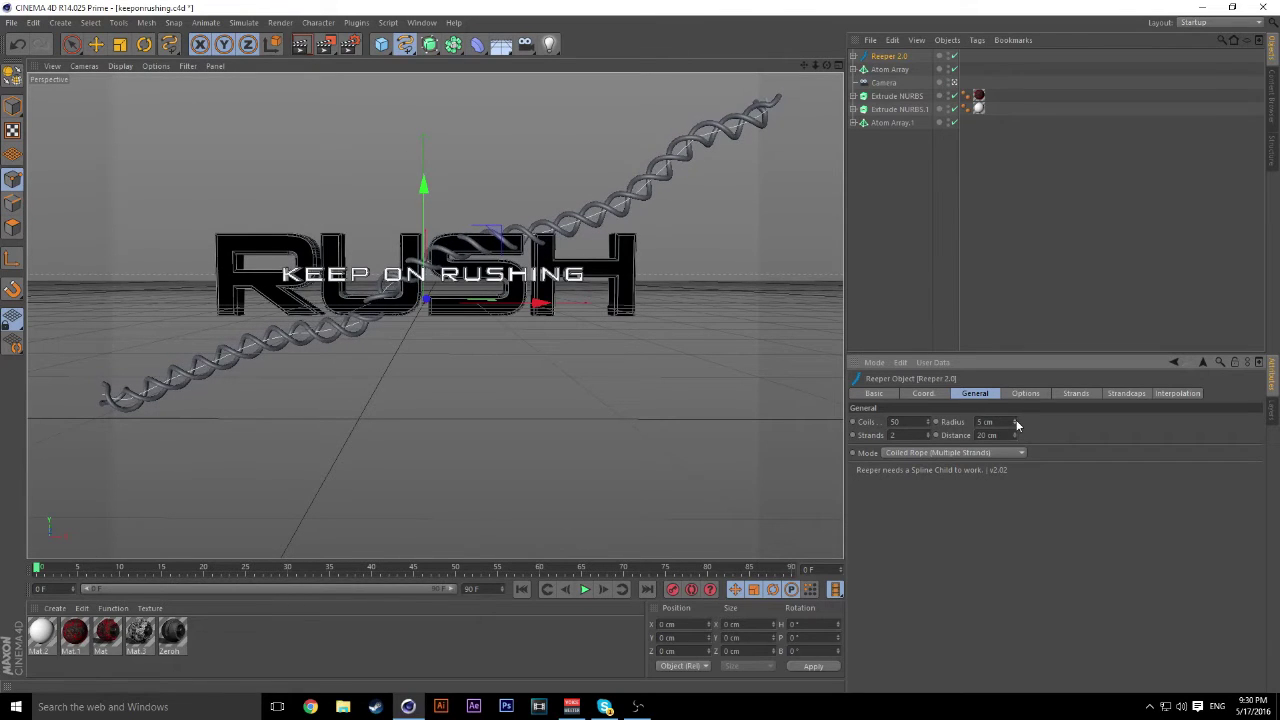
pyautogui.click(928, 431)
pyautogui.click(928, 431)
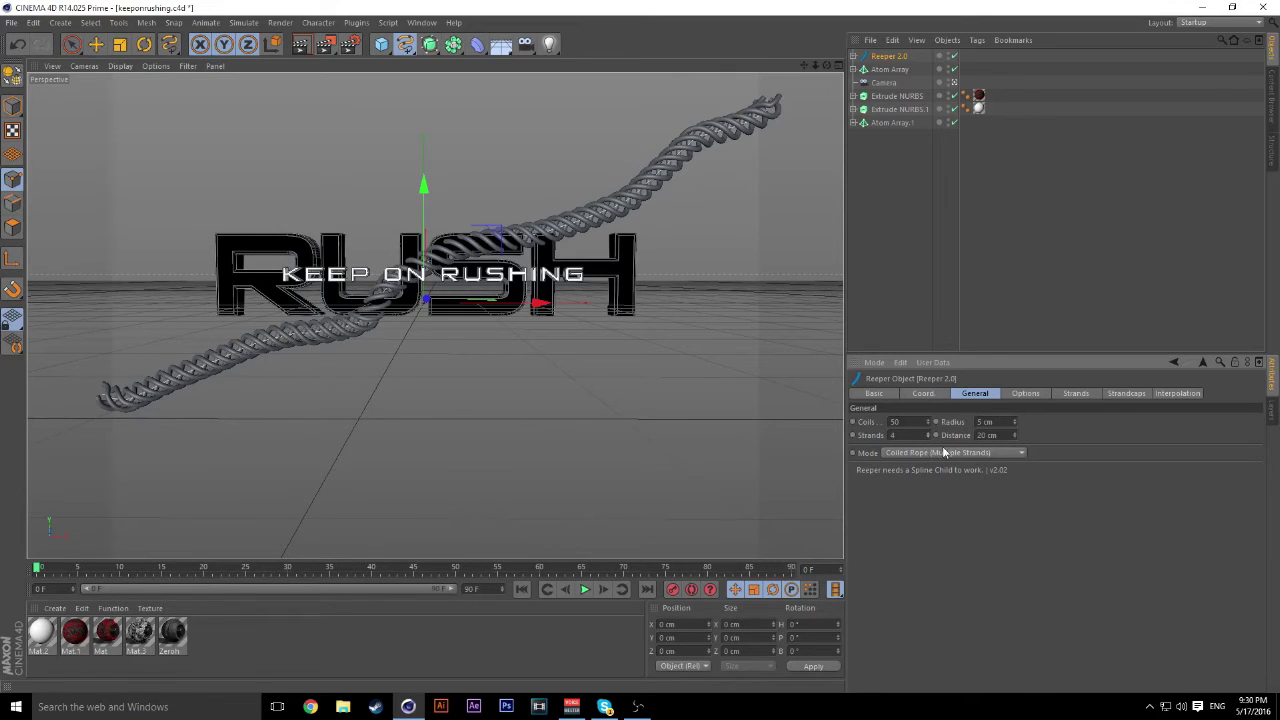
pyautogui.click(1016, 439)
pyautogui.click(1016, 439)
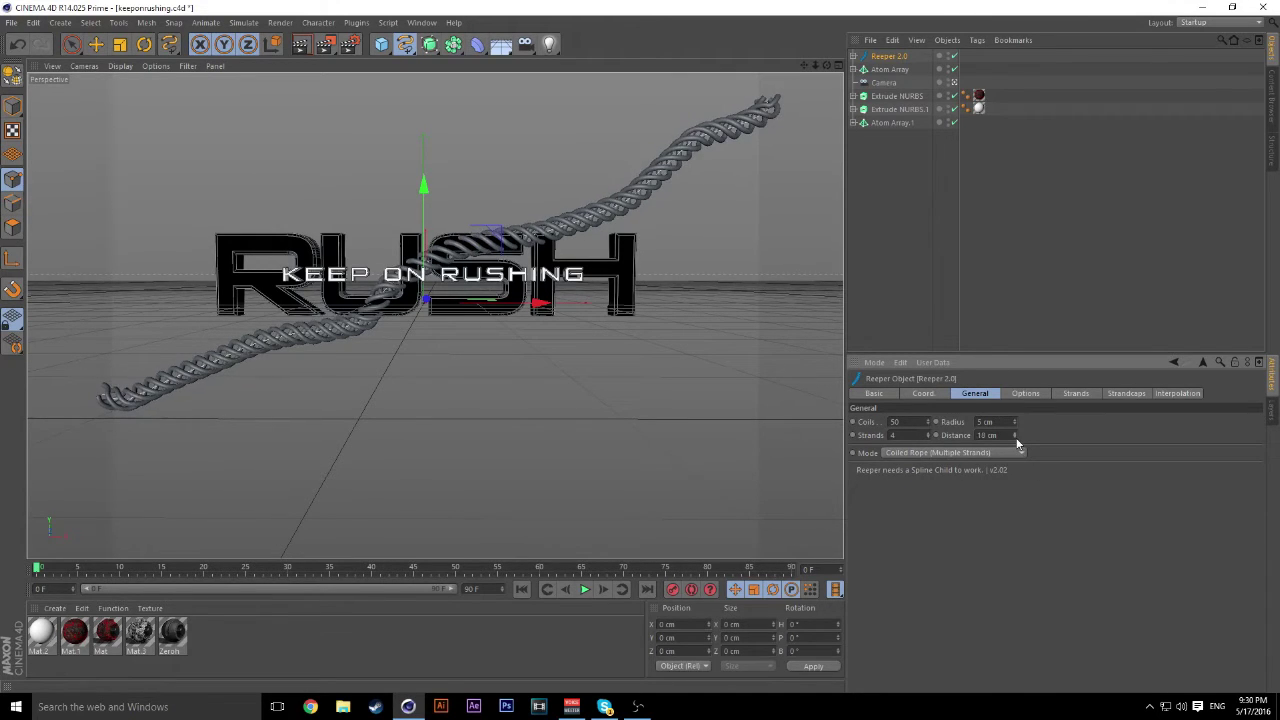
pyautogui.moveTo(1017, 435); pyautogui.dragTo(1017, 440)
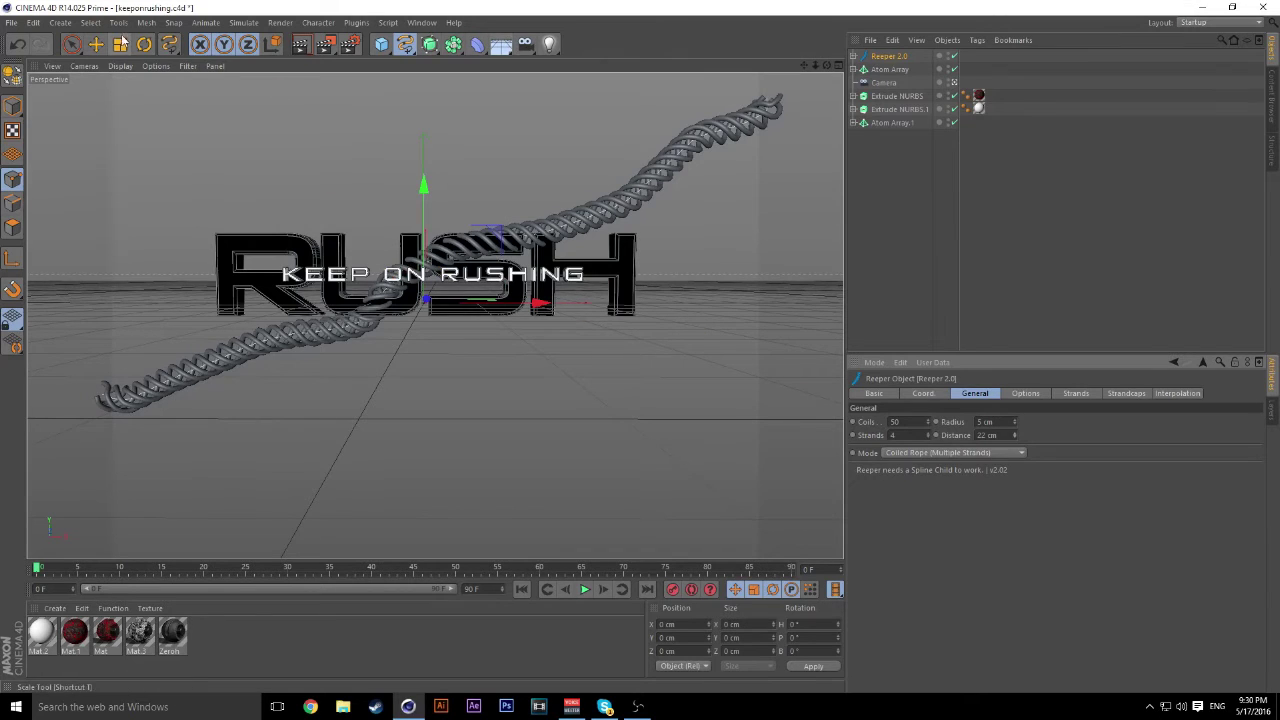
# - Move the rope back along its Z axis so it passes behind the RUSH lettering
pyautogui.click(96, 44)
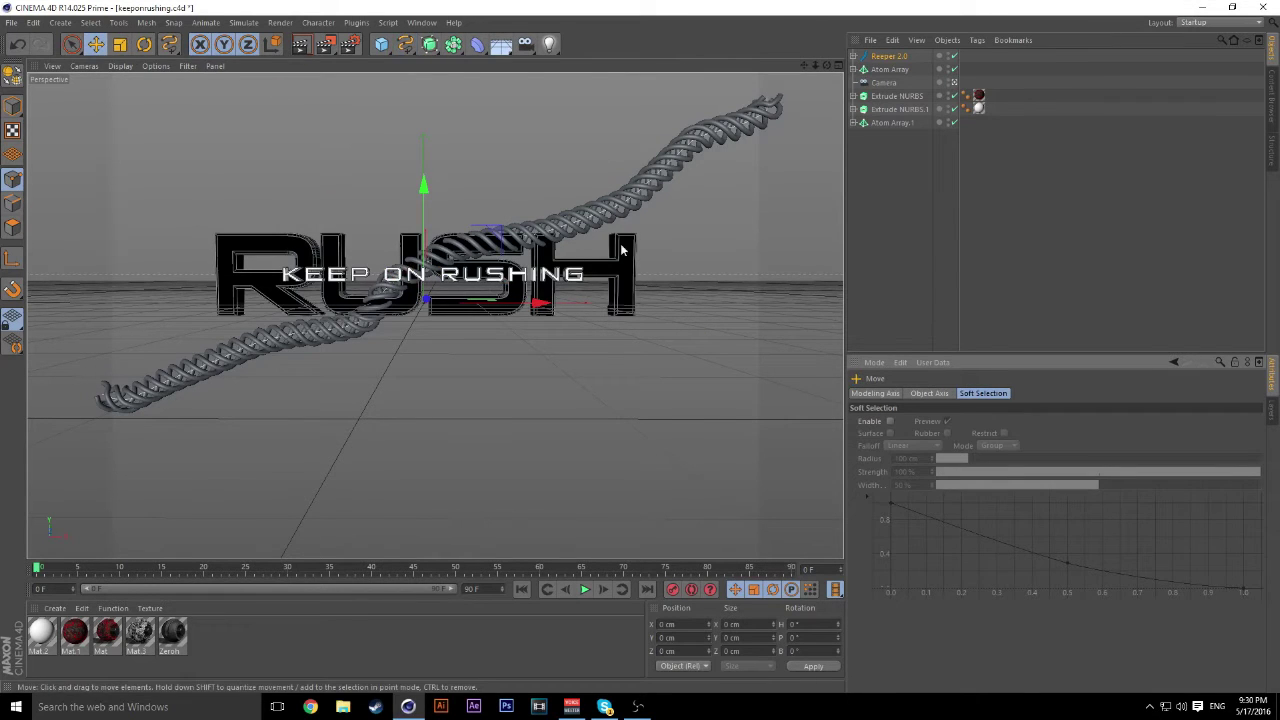
pyautogui.moveTo(827, 66); pyautogui.dragTo(696, 126)
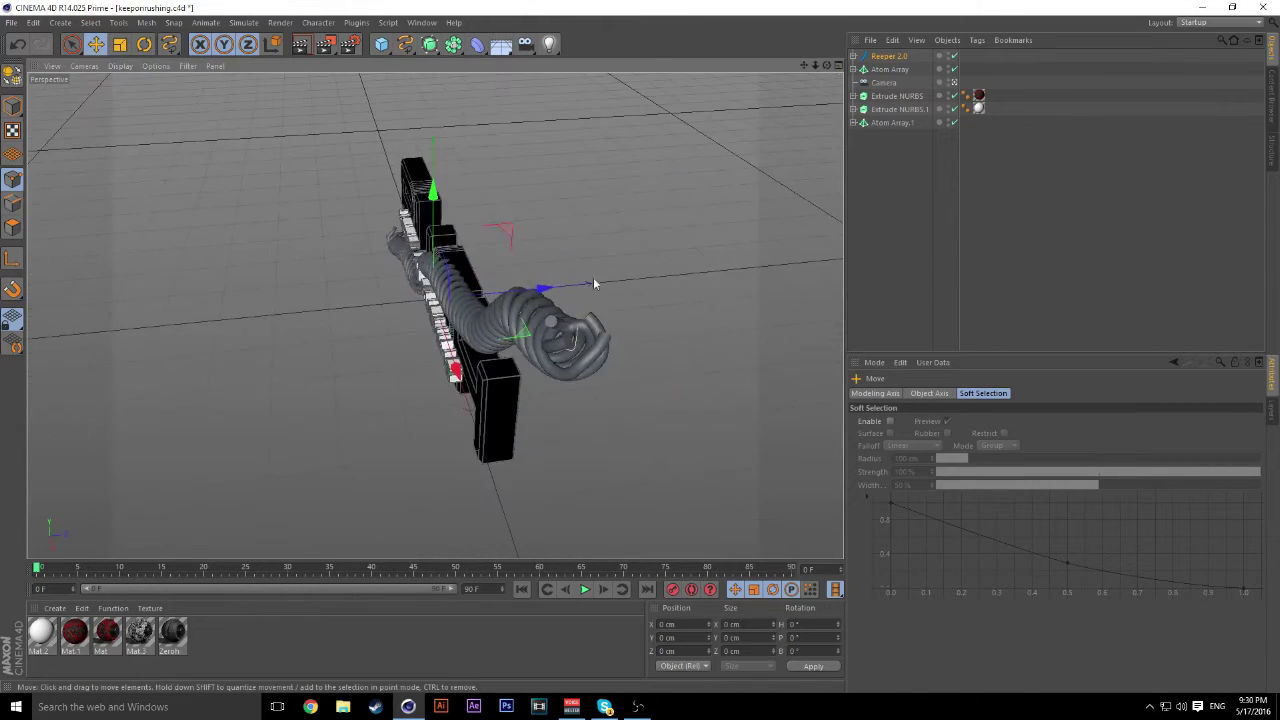
pyautogui.moveTo(540, 292); pyautogui.dragTo(557, 287)
pyautogui.moveTo(827, 65); pyautogui.dragTo(1075, 70)
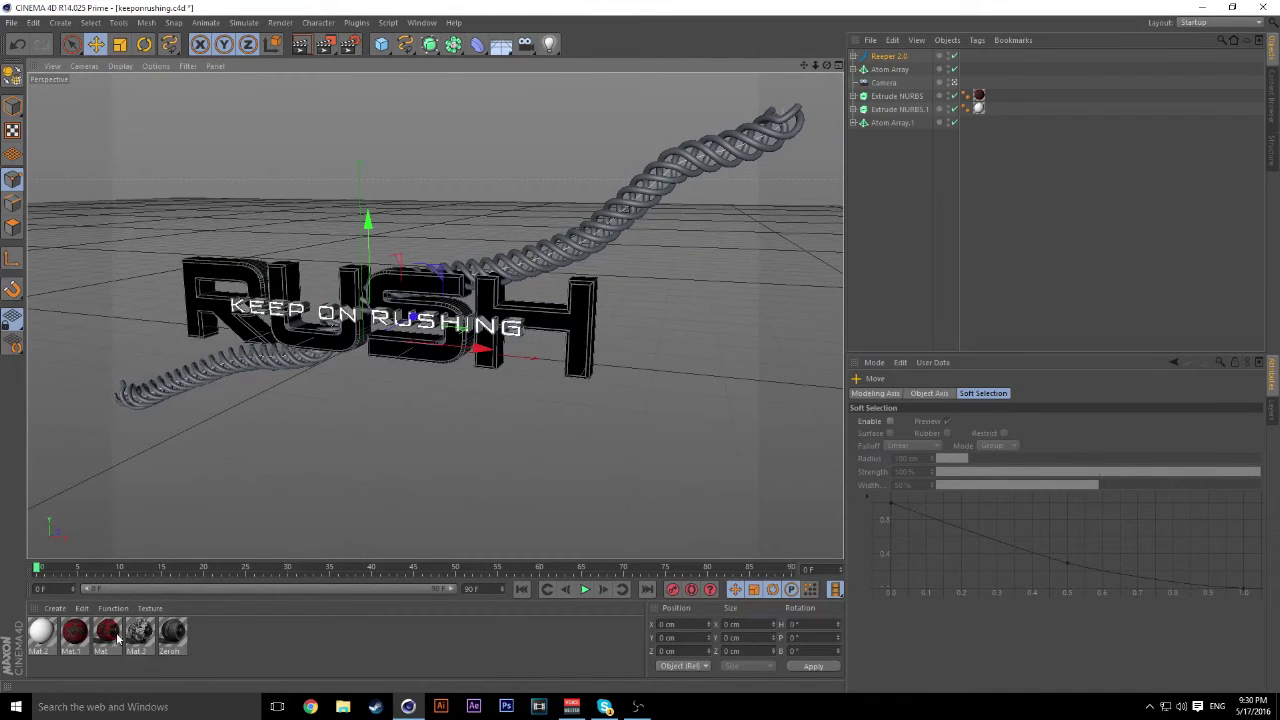
# - Apply the dark red material Mat to the rope, with Cubic projection and Seamless enabled
pyautogui.moveTo(166, 634); pyautogui.dragTo(519, 330)
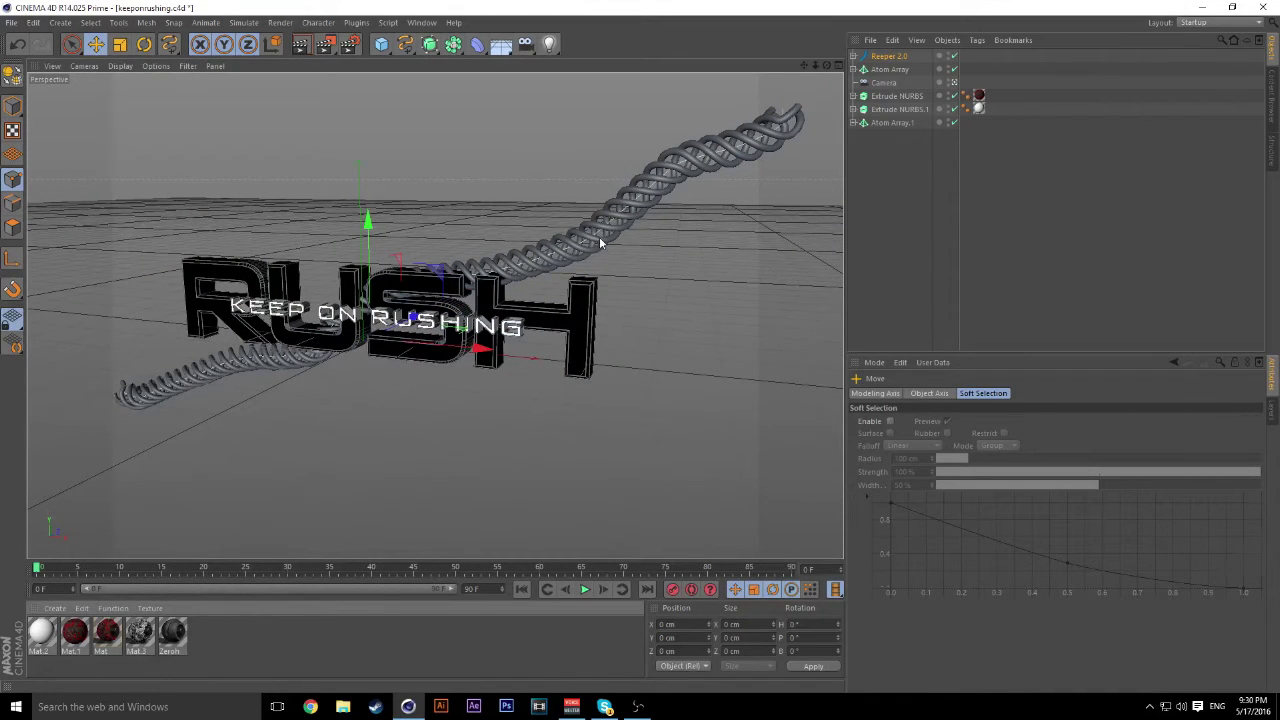
pyautogui.moveTo(600, 242); pyautogui.dragTo(600, 242)
pyautogui.click(980, 448)
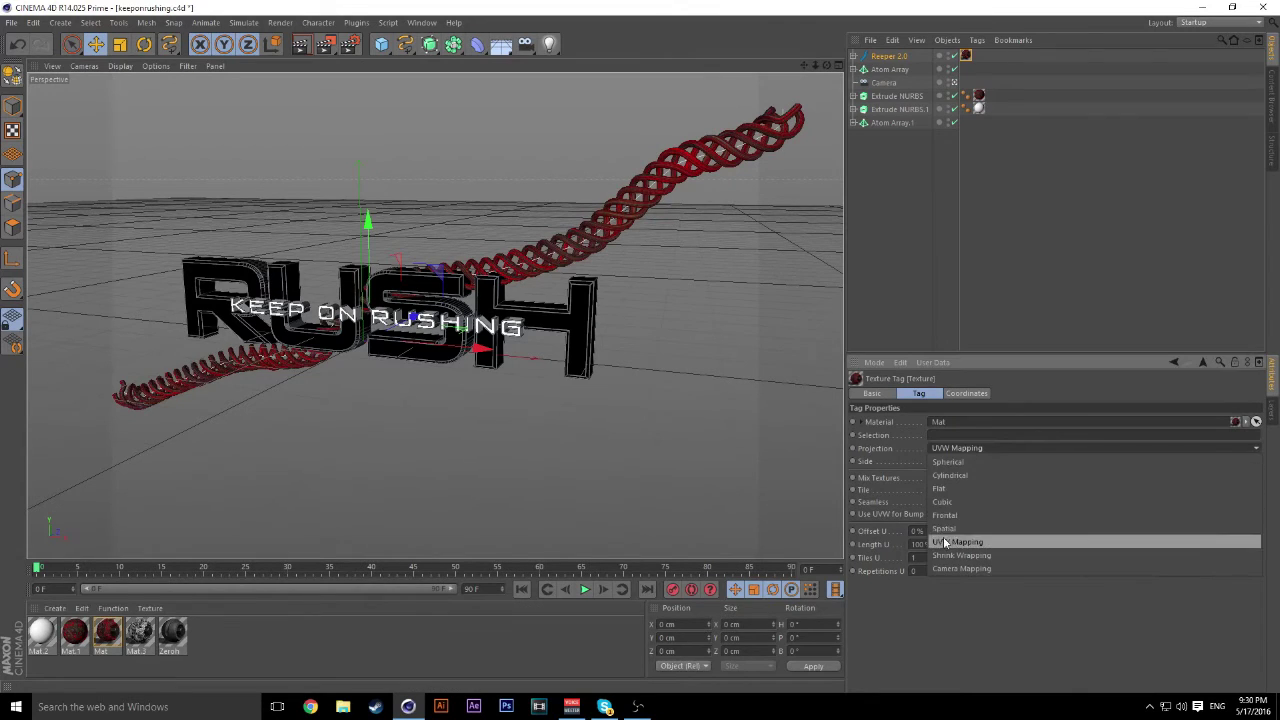
pyautogui.click(942, 501)
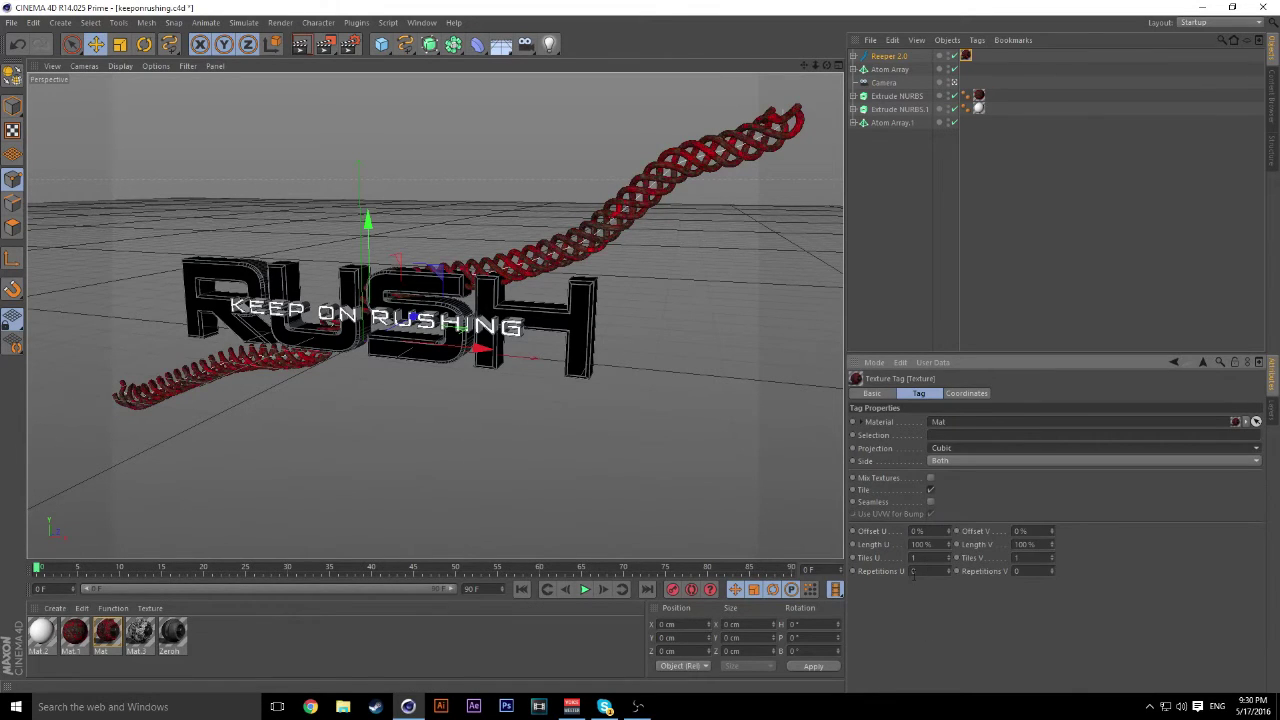
pyautogui.click(930, 502)
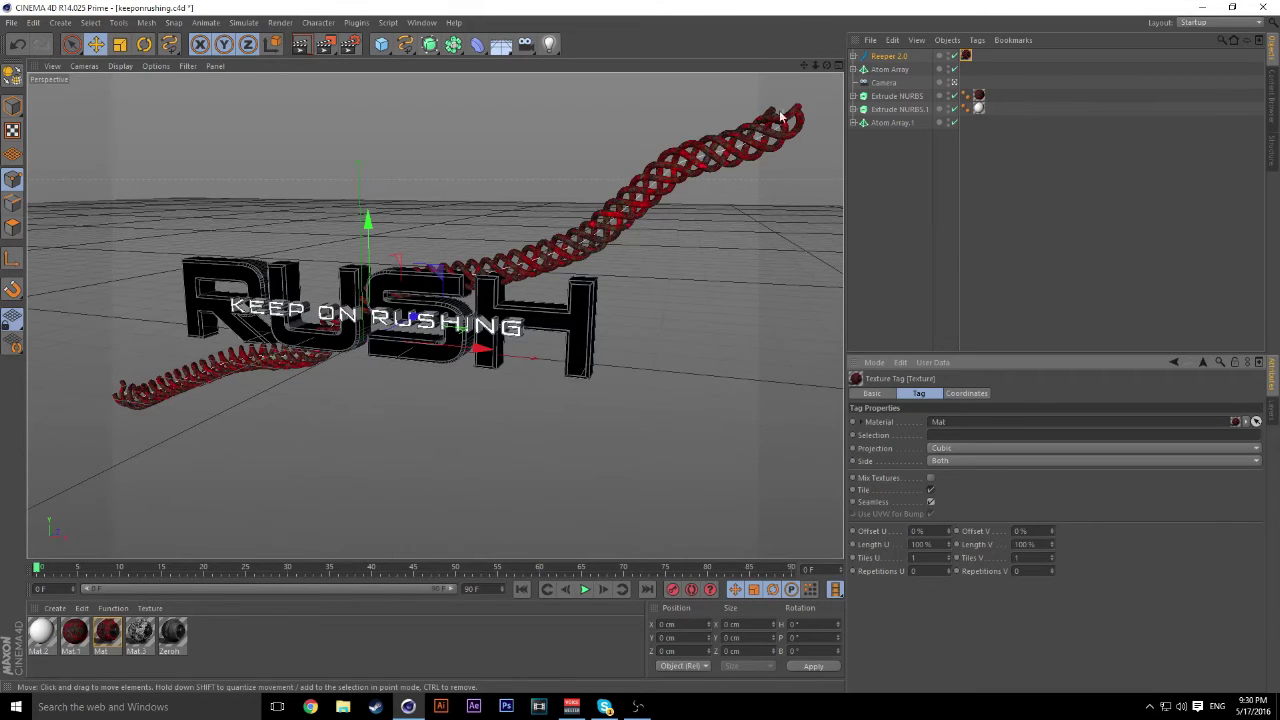
# - Delete the Reeper 2.0 object together with its child spline
pyautogui.moveTo(824, 66); pyautogui.dragTo(780, 105)
pyautogui.click(905, 57)
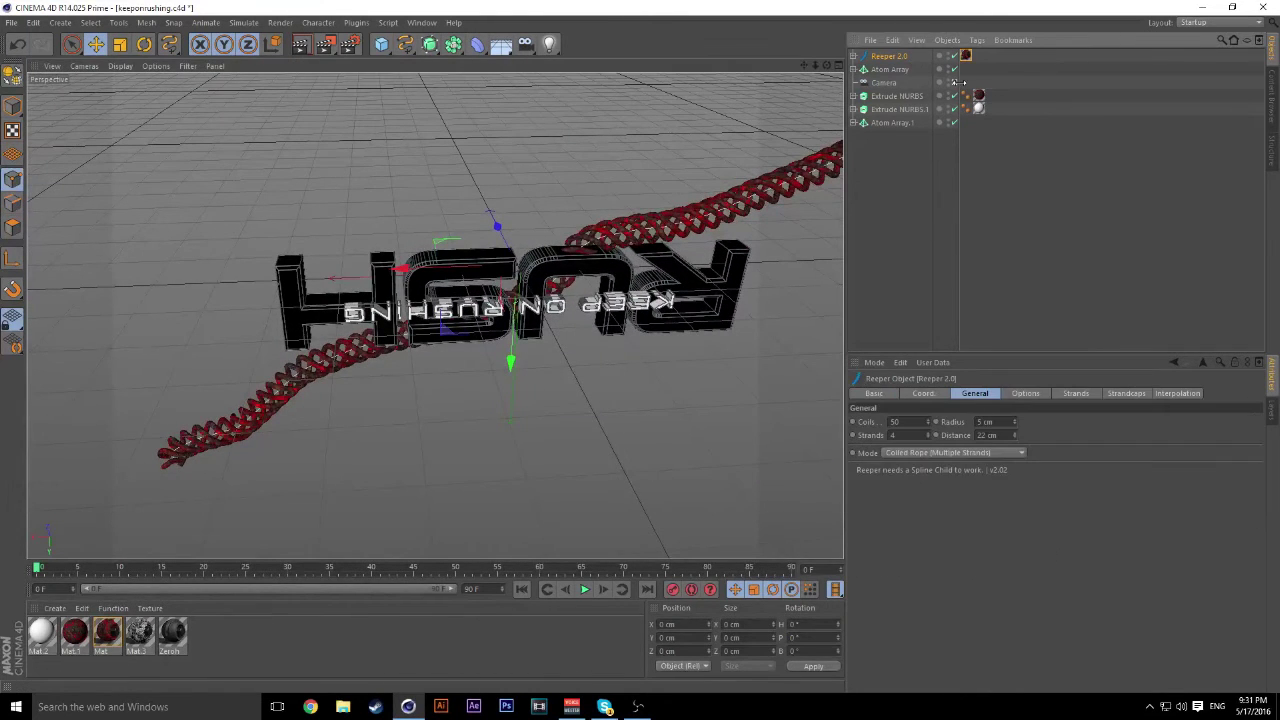
pyautogui.press('Delete')
# - Draw a looping freehand spline in the Perspective view, winding across the RUSH lettering and turning back beyond the H
pyautogui.moveTo(826, 65); pyautogui.dragTo(575, 178)
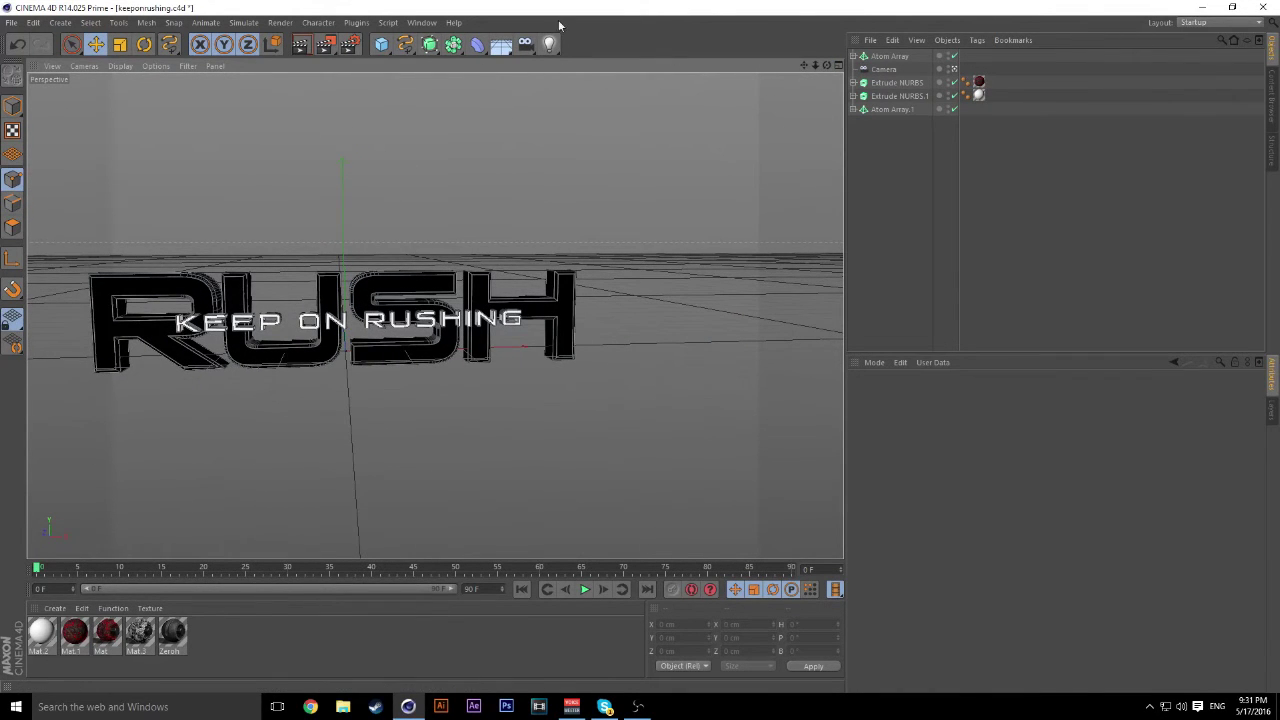
pyautogui.click(405, 44)
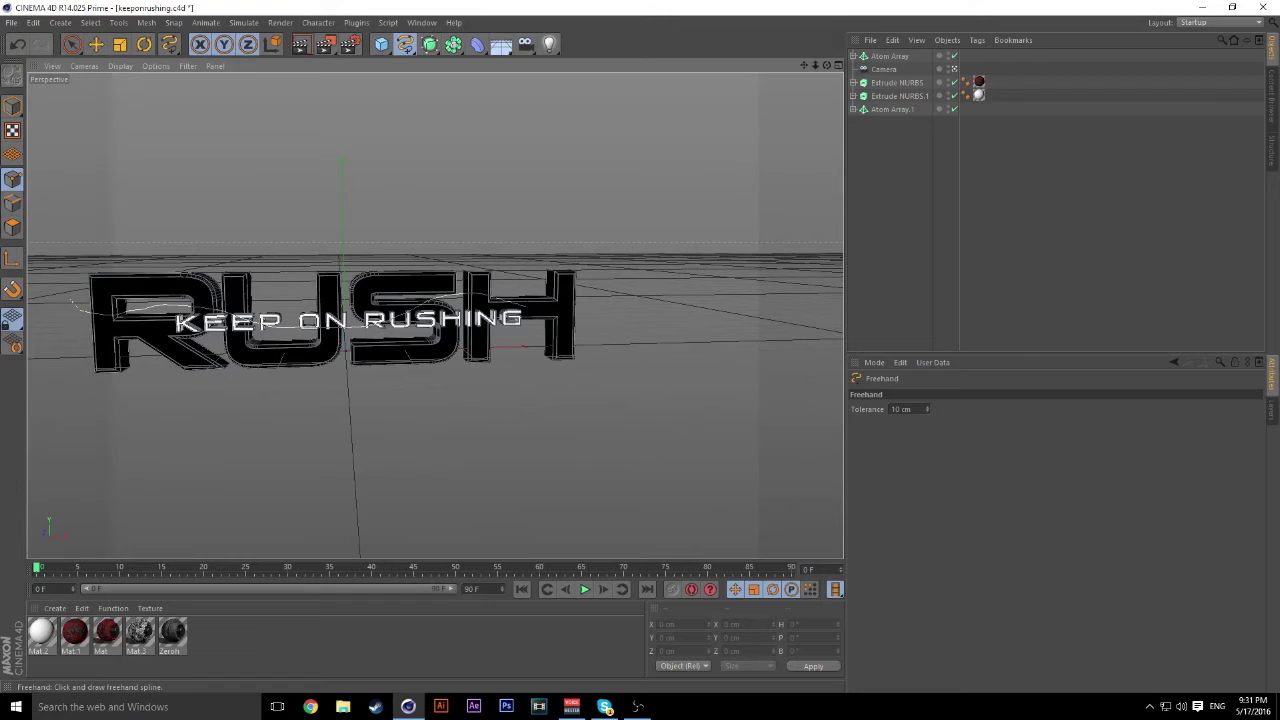
pyautogui.moveTo(645, 313); pyautogui.dragTo(632, 263)
pyautogui.moveTo(320, 295)
pyautogui.mouseDown()
pyautogui.moveTo(195, 258)
pyautogui.moveTo(80, 380)
pyautogui.mouseUp()
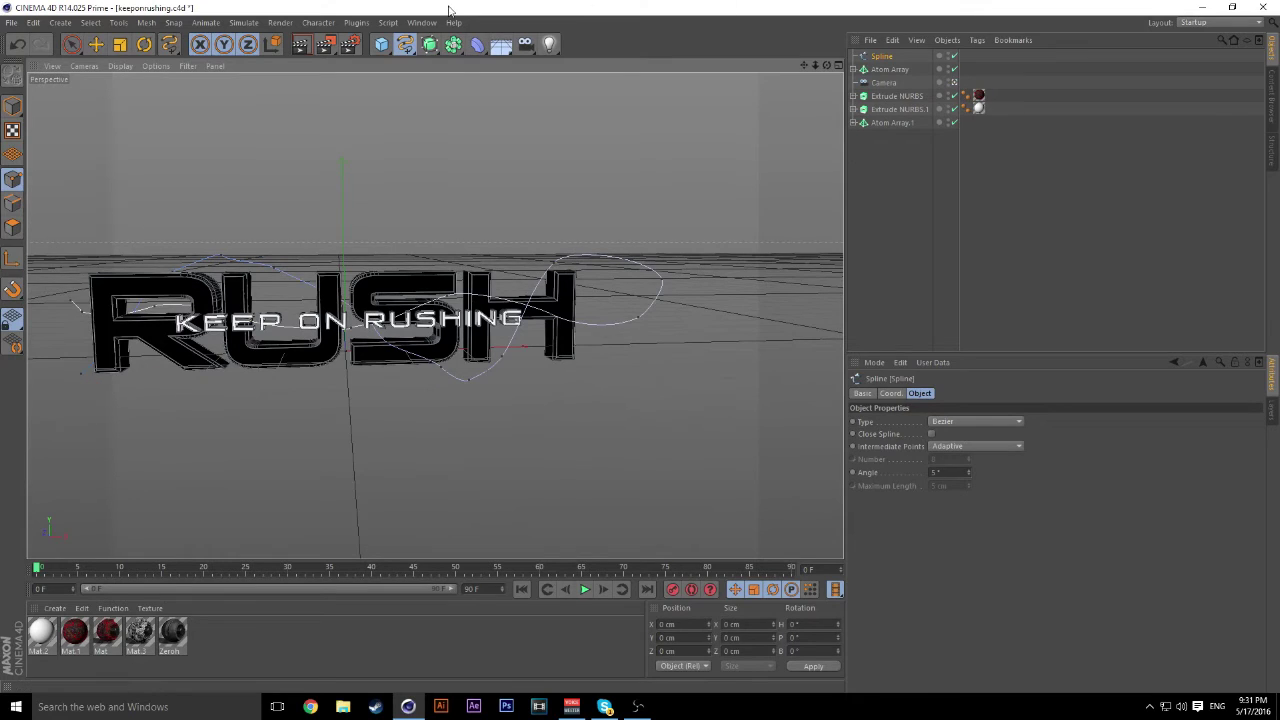
# - Add a new Reeper 2.0 object and make the looping spline its child
pyautogui.click(356, 22)
pyautogui.click(376, 74)
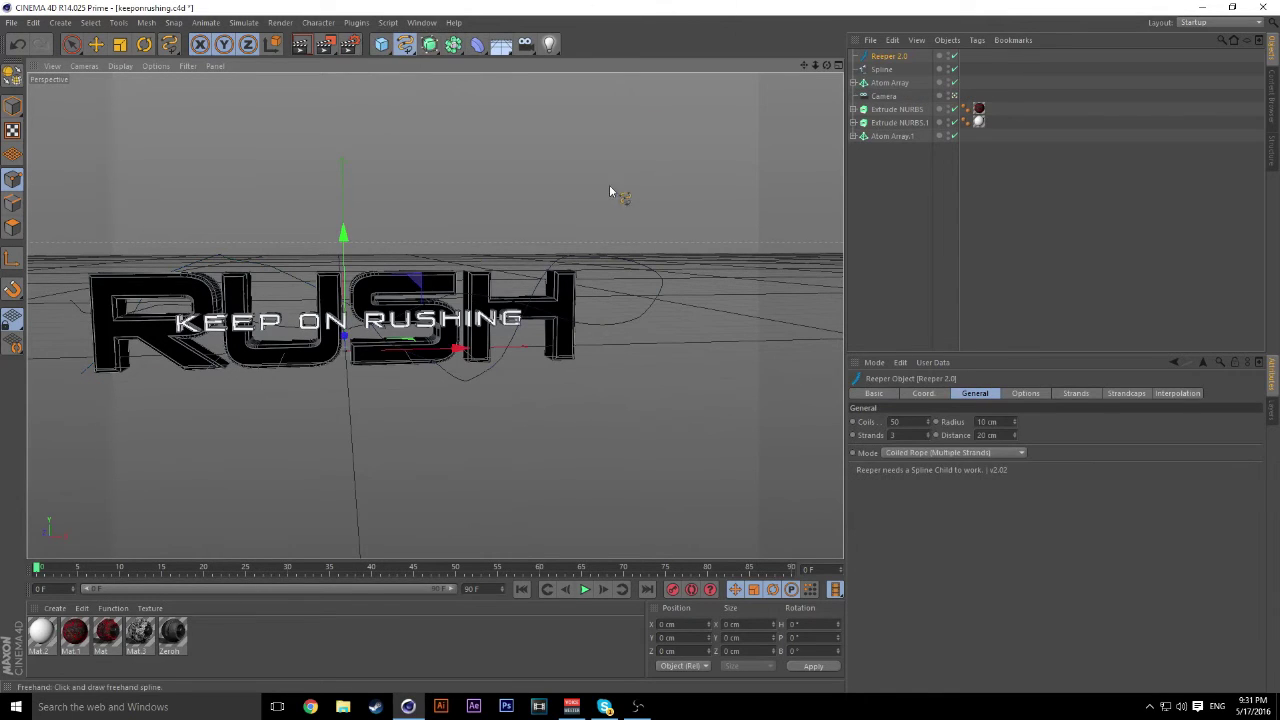
pyautogui.moveTo(869, 72); pyautogui.dragTo(886, 57)
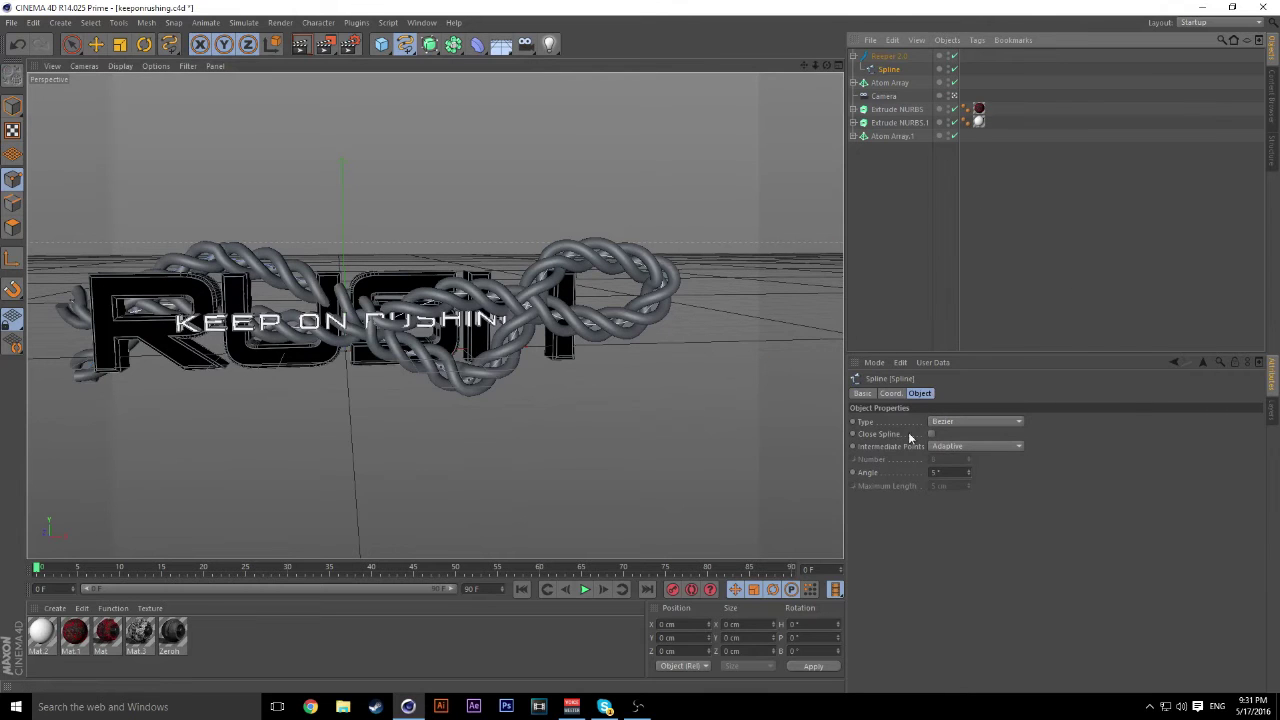
# - Move the new Reeper 2.0 rope along its Z axis towards the back of the RUSH lettering
pyautogui.moveTo(828, 63); pyautogui.dragTo(700, 110)
pyautogui.click(897, 58)
pyautogui.click(853, 56)
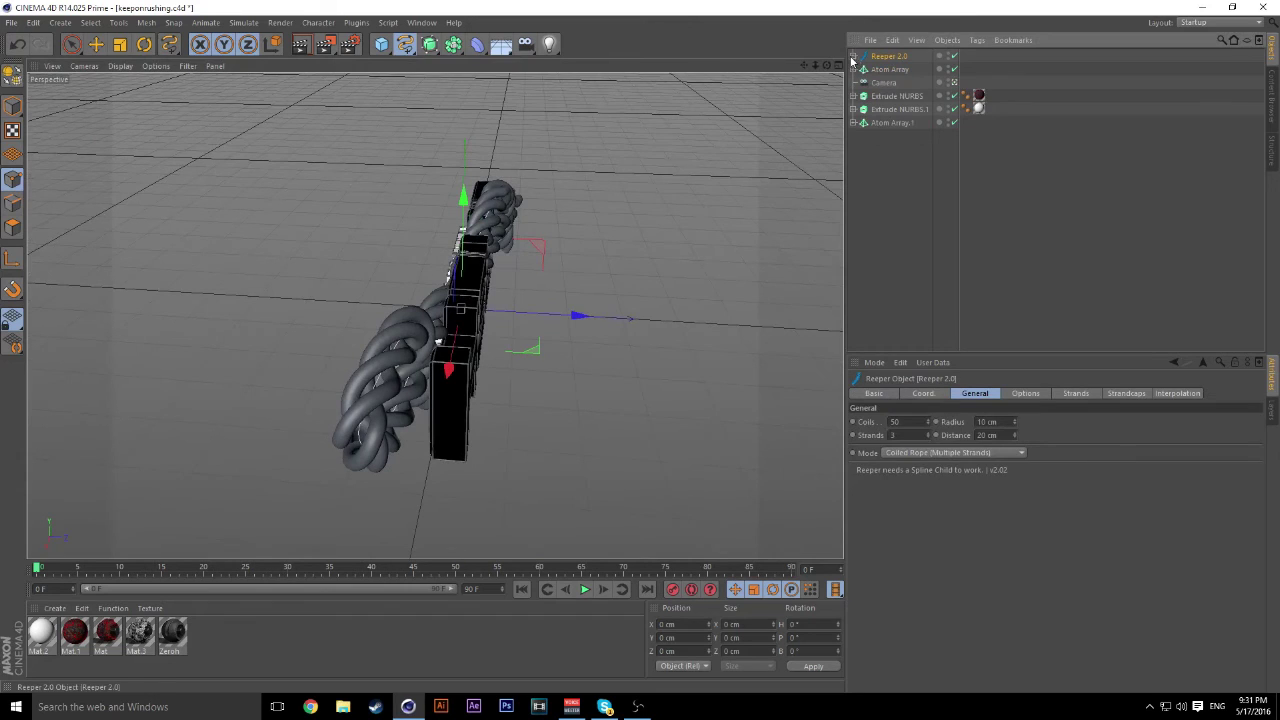
pyautogui.moveTo(580, 316); pyautogui.dragTo(601, 319)
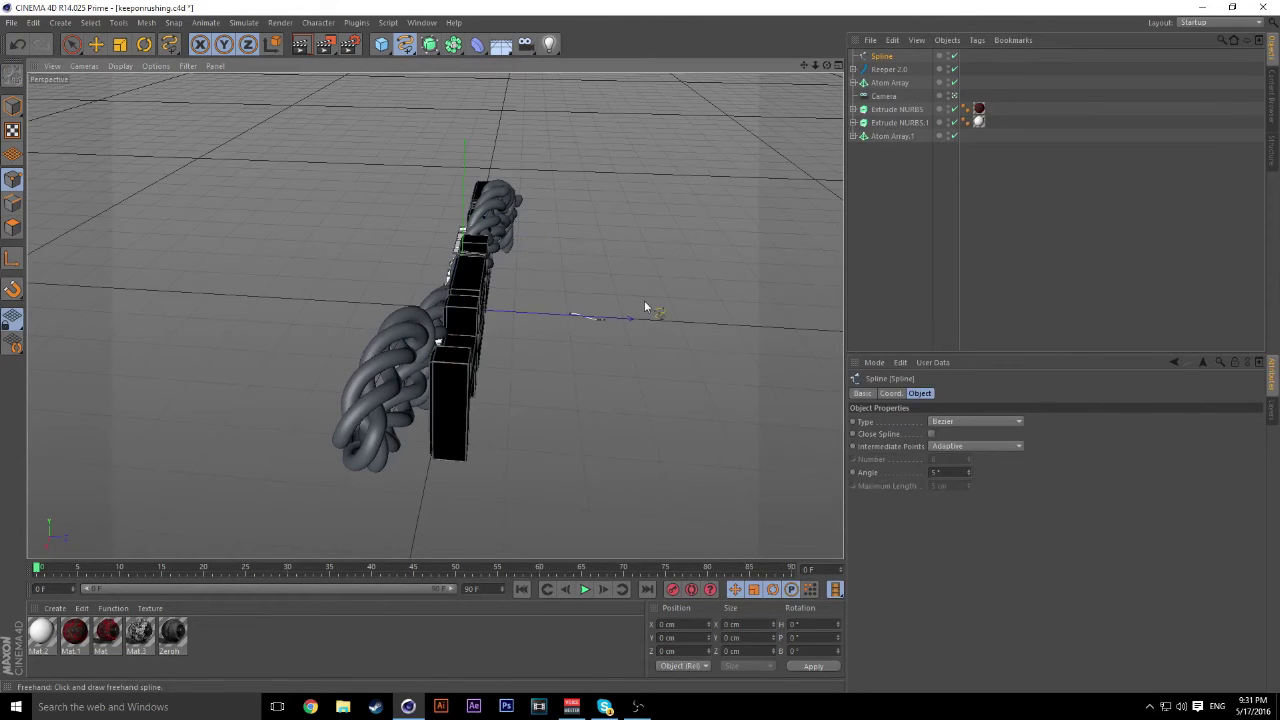
pyautogui.click(96, 44)
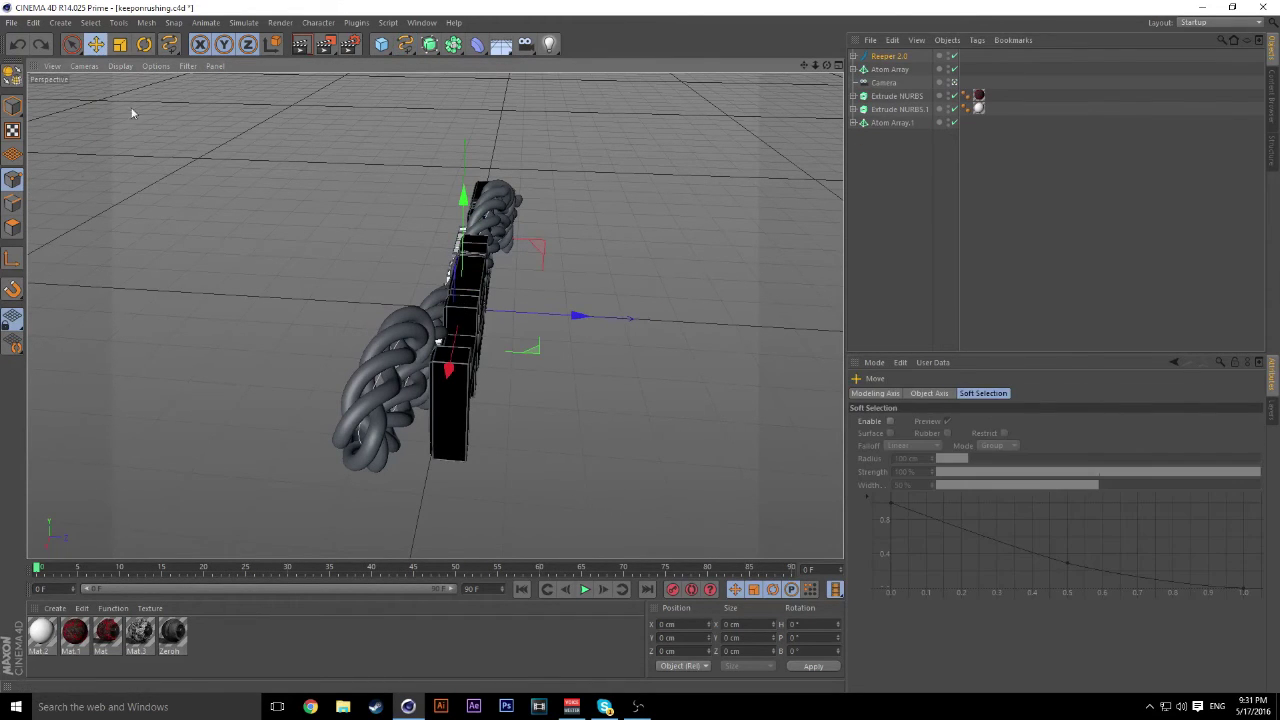
pyautogui.moveTo(578, 316); pyautogui.dragTo(608, 317)
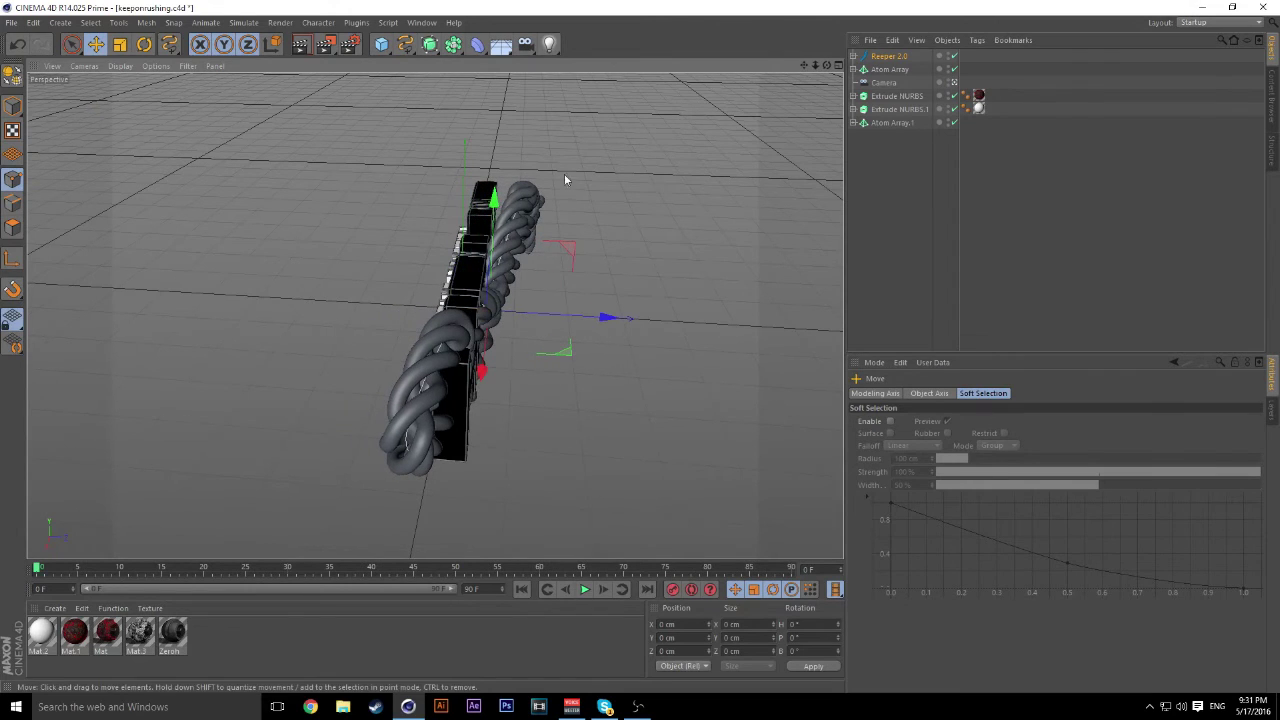
# - Rotate the rope slightly about its vertical axis and move it forward along Z so it weaves through the RUSH lettering
pyautogui.click(144, 44)
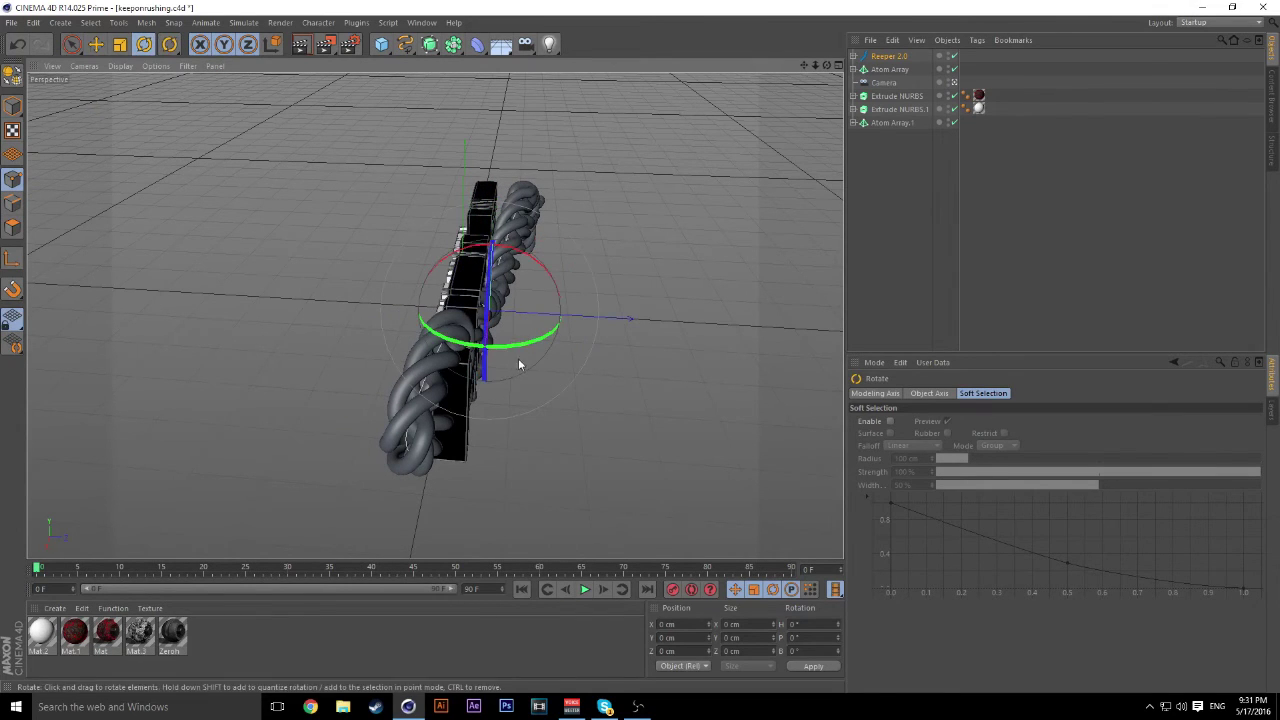
pyautogui.moveTo(523, 362); pyautogui.dragTo(518, 351)
pyautogui.hotkey('ctrl', 'z')
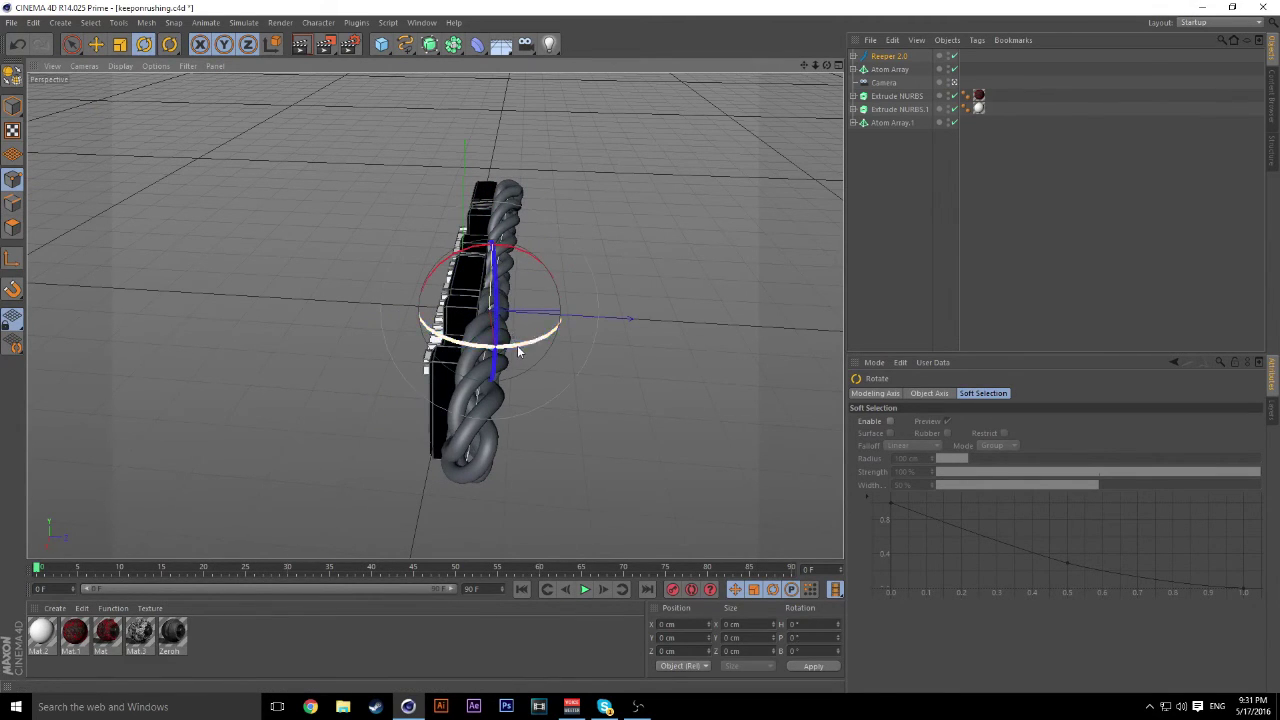
pyautogui.click(96, 44)
pyautogui.moveTo(611, 307); pyautogui.dragTo(577, 309)
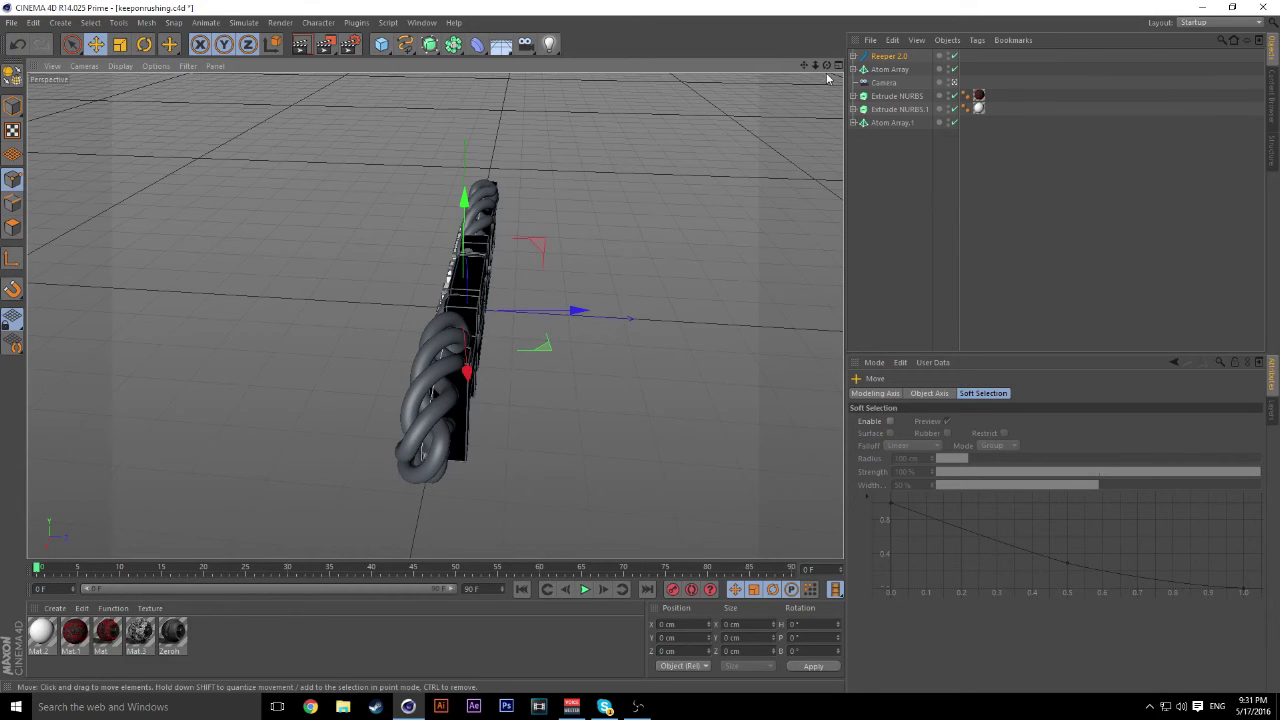
pyautogui.moveTo(827, 65); pyautogui.dragTo(827, 65)
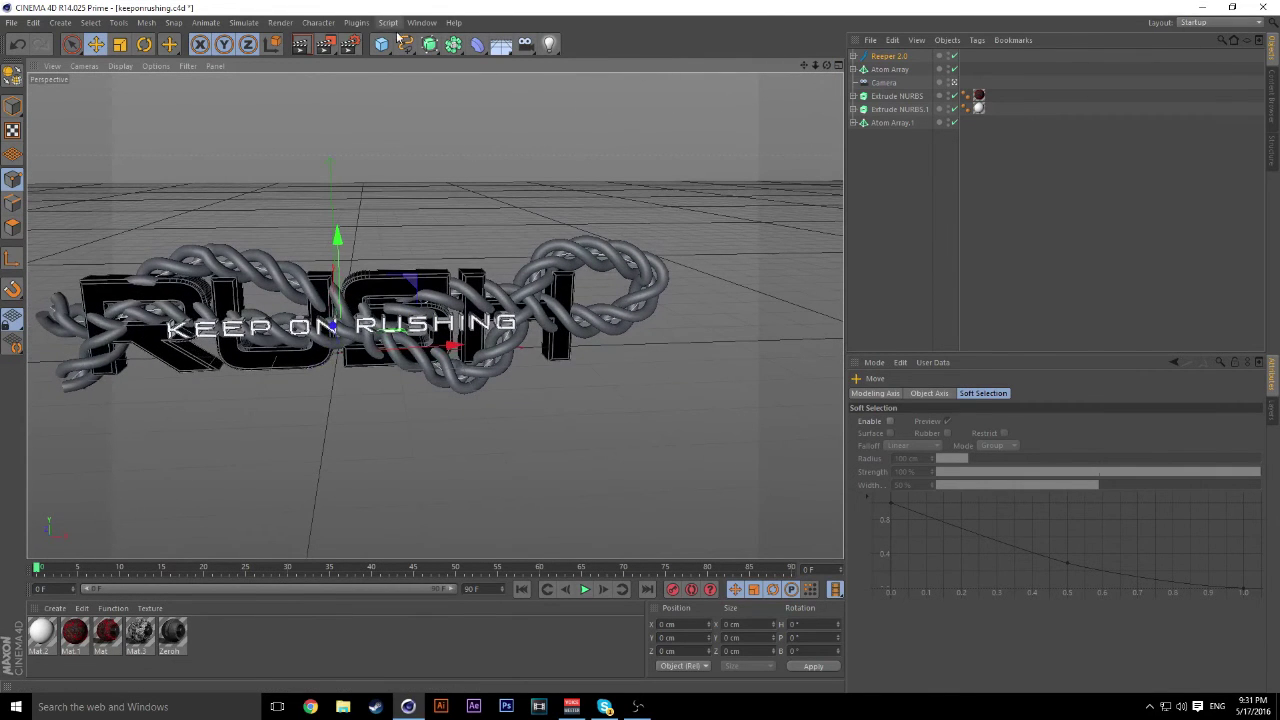
pyautogui.click(356, 22)
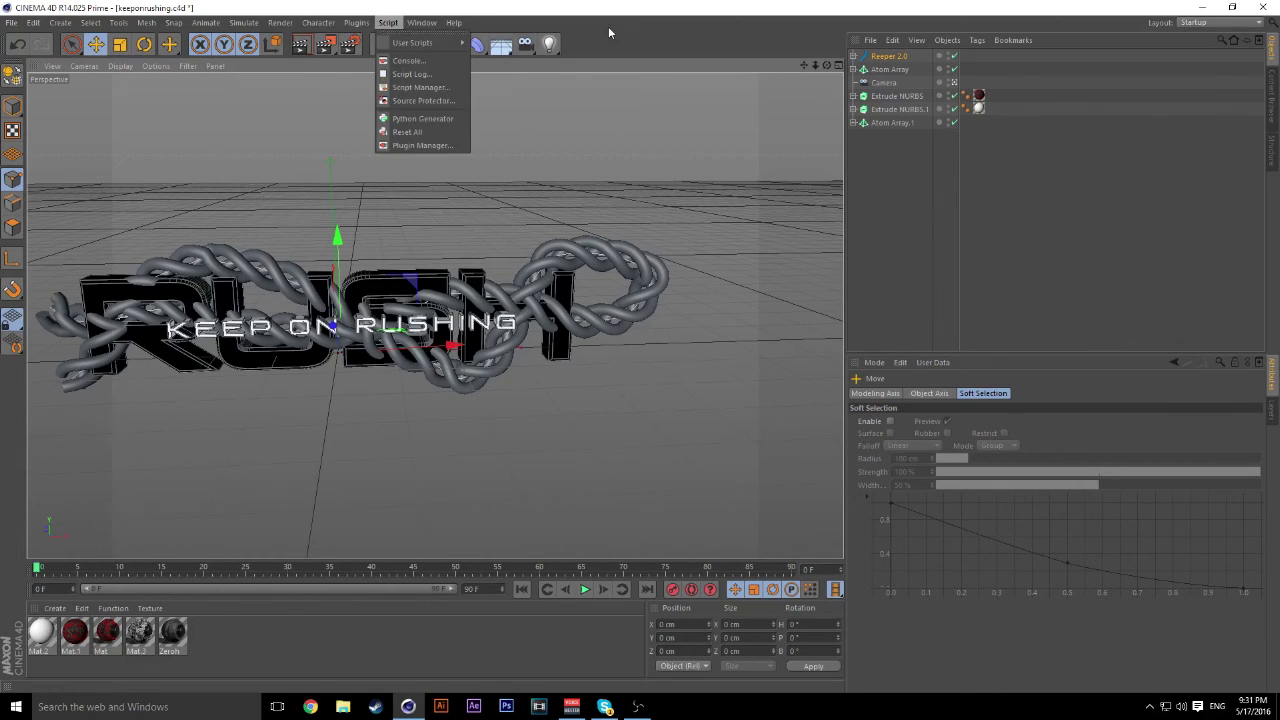
pyautogui.click(499, 216)
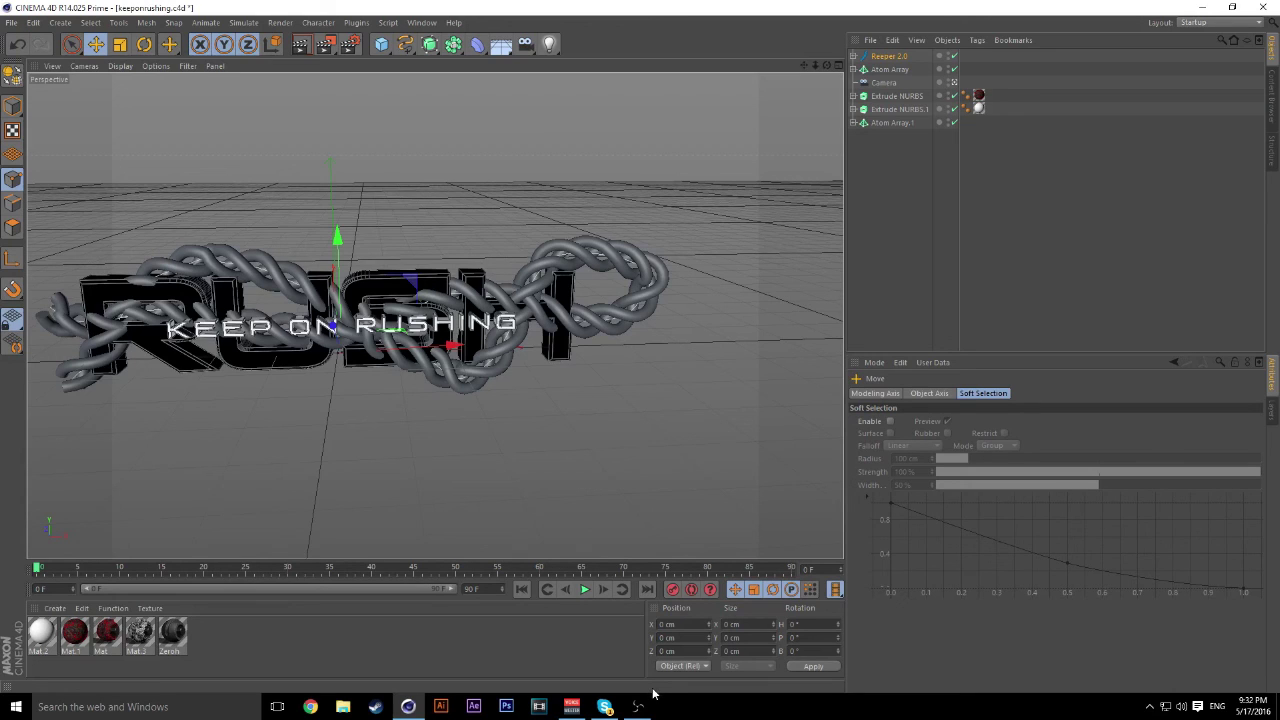
pyautogui.moveTo(650, 705)
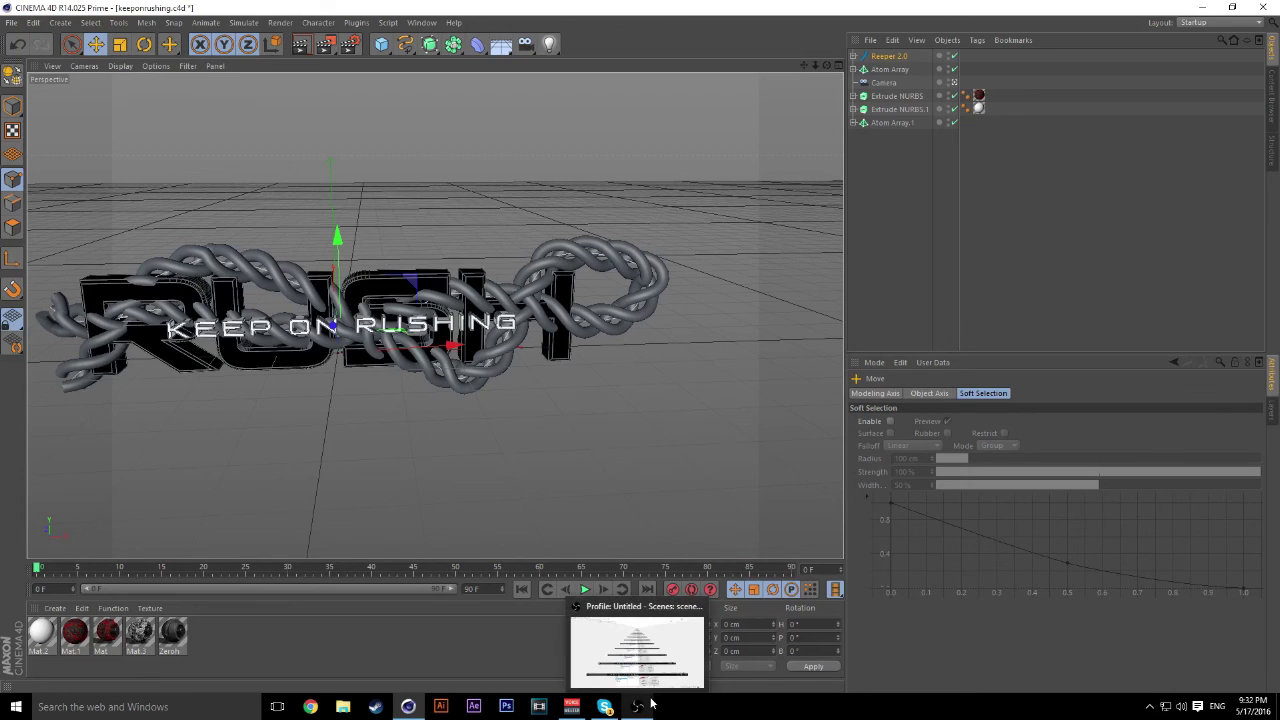